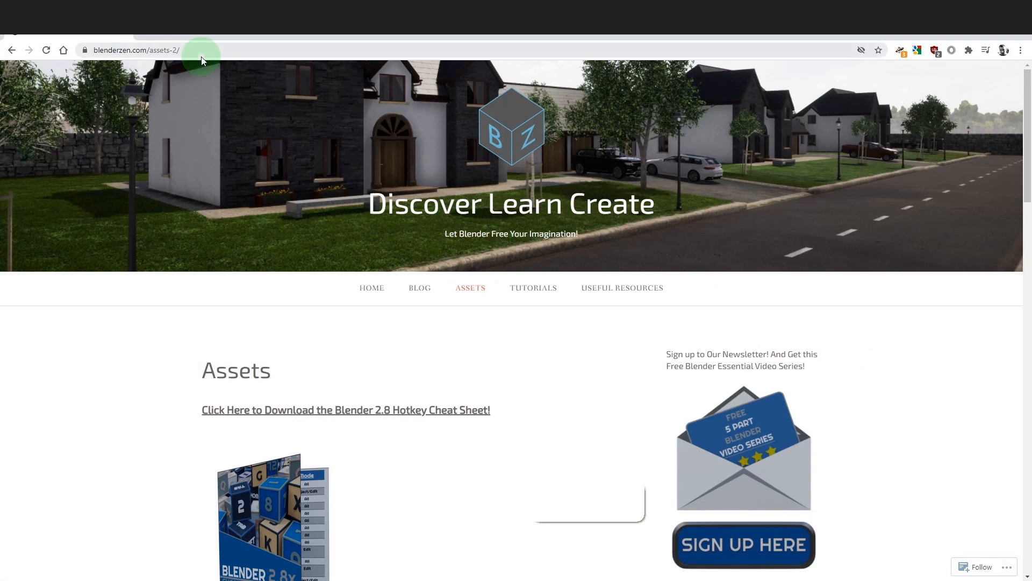
# Find the Blender to Unreal Assets link near the end of the blenderzen.com assets page and open it
pyautogui.click(201, 50)
pyautogui.scroll(-5, 413, 357)
pyautogui.scroll(-20, 413, 356)
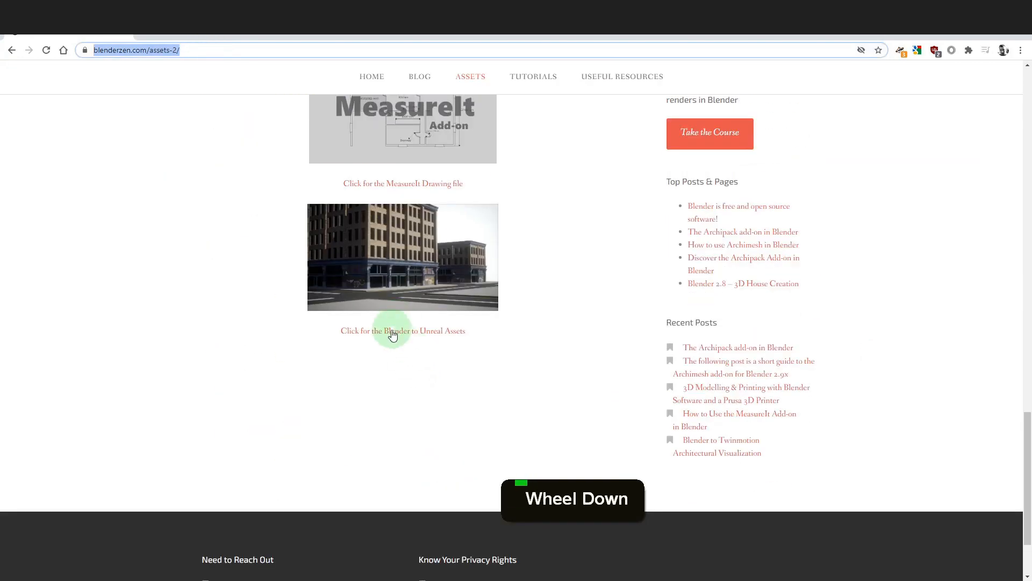
pyautogui.click(391, 331)
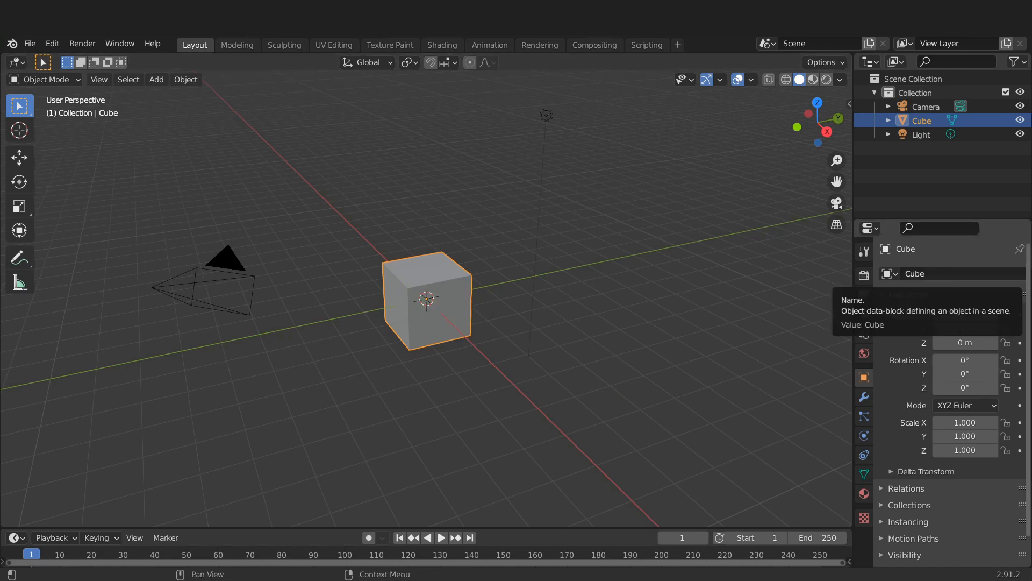
# Switch to the web browser, search DuckDuckGo for "blender to unreal" and open Unreal Engine's "Download our new Blender addons" result
pyautogui.moveTo(1031, 145); pyautogui.dragTo(421, 34)
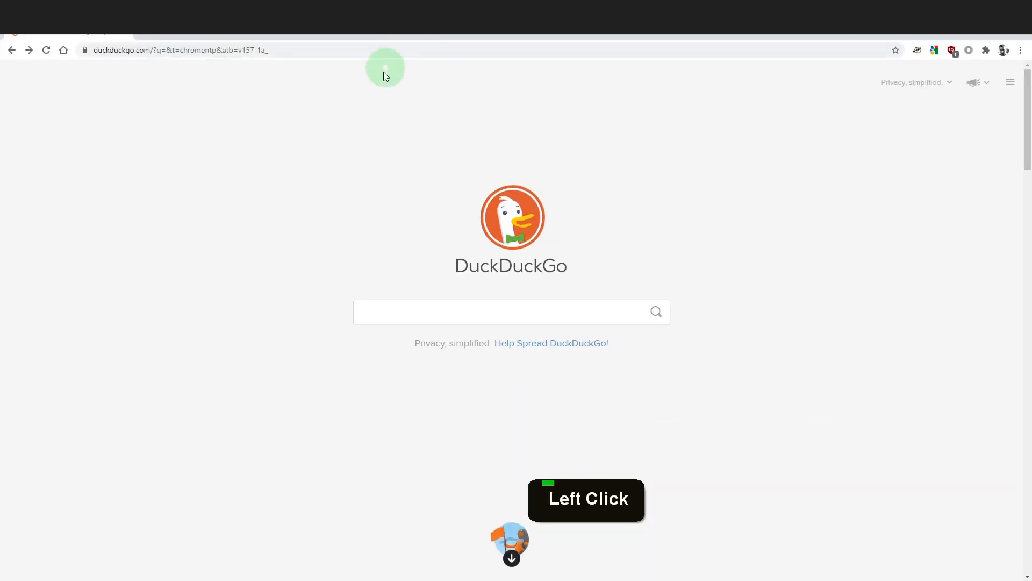
pyautogui.click(443, 312)
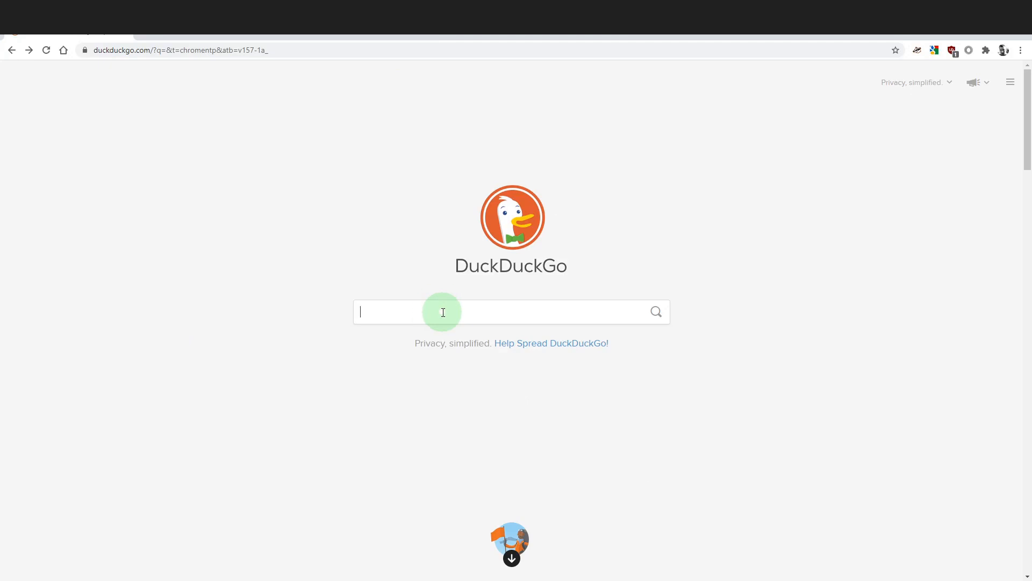
pyautogui.write('bl')
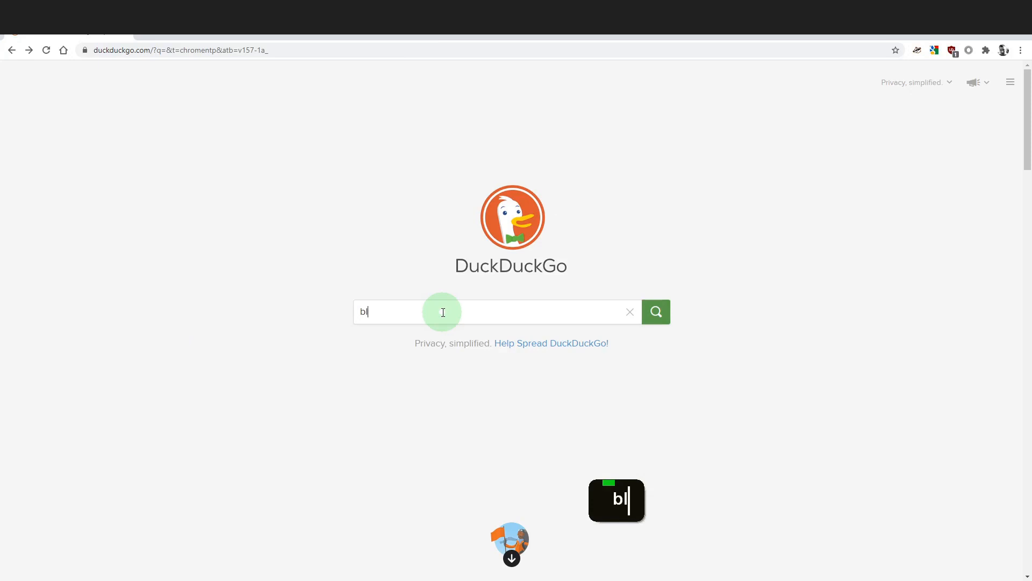
pyautogui.write('ender to unreal')
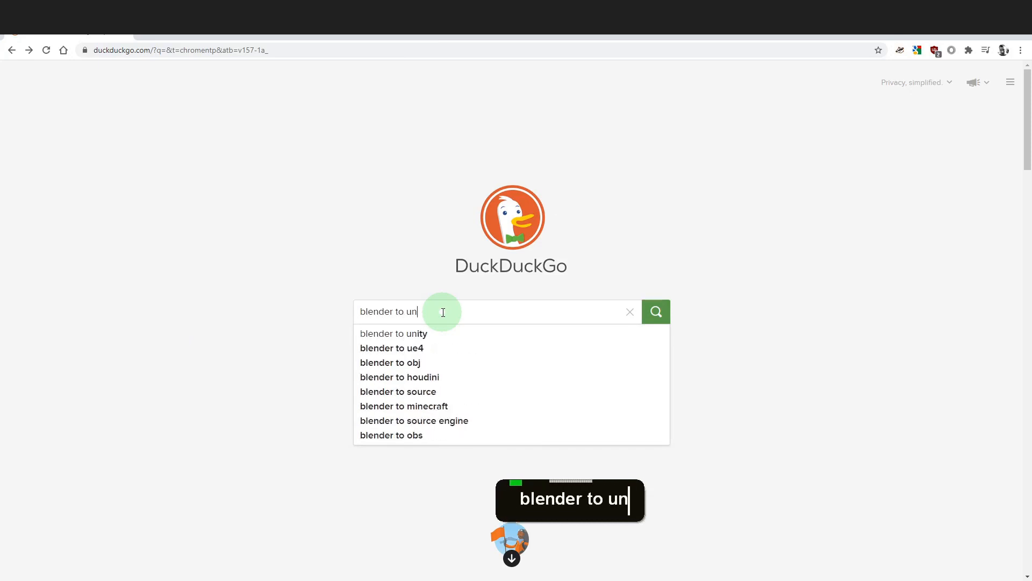
pyautogui.press('Return')
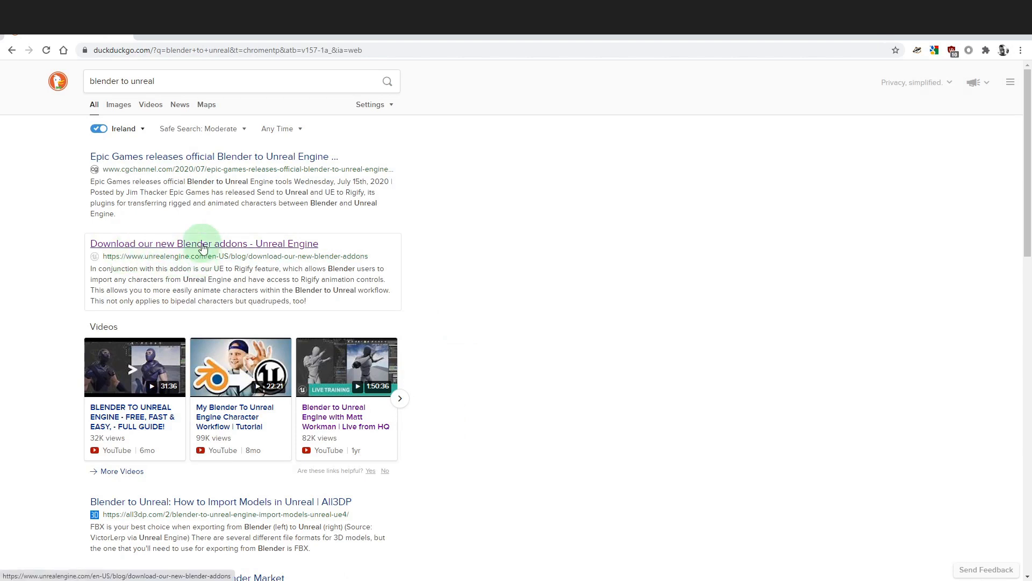
pyautogui.click(202, 245)
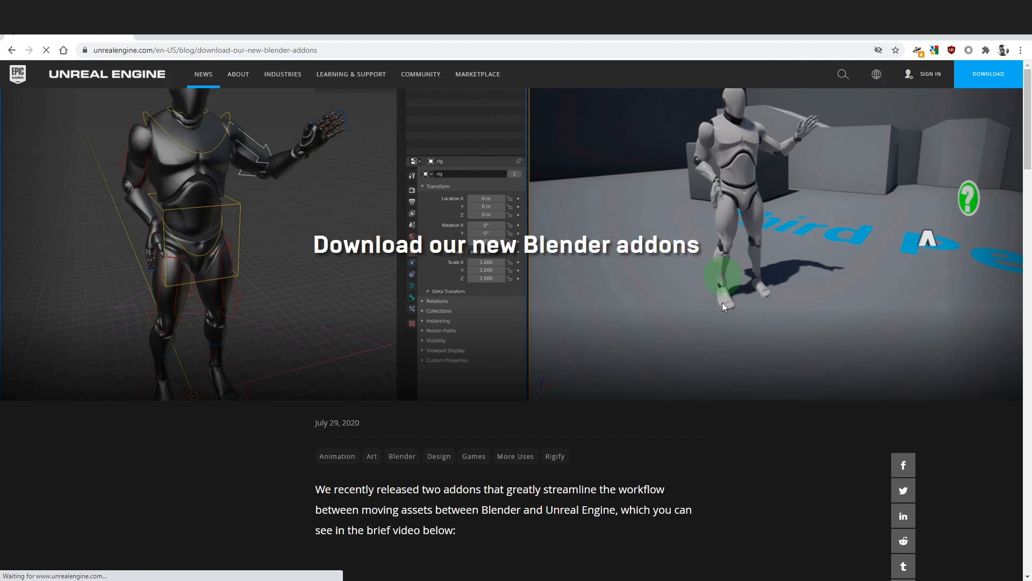
# Follow the addons and documentation link in the Unreal Engine post to the EpicGames/BlenderTools GitHub repository
pyautogui.scroll(-13, 504, 356)
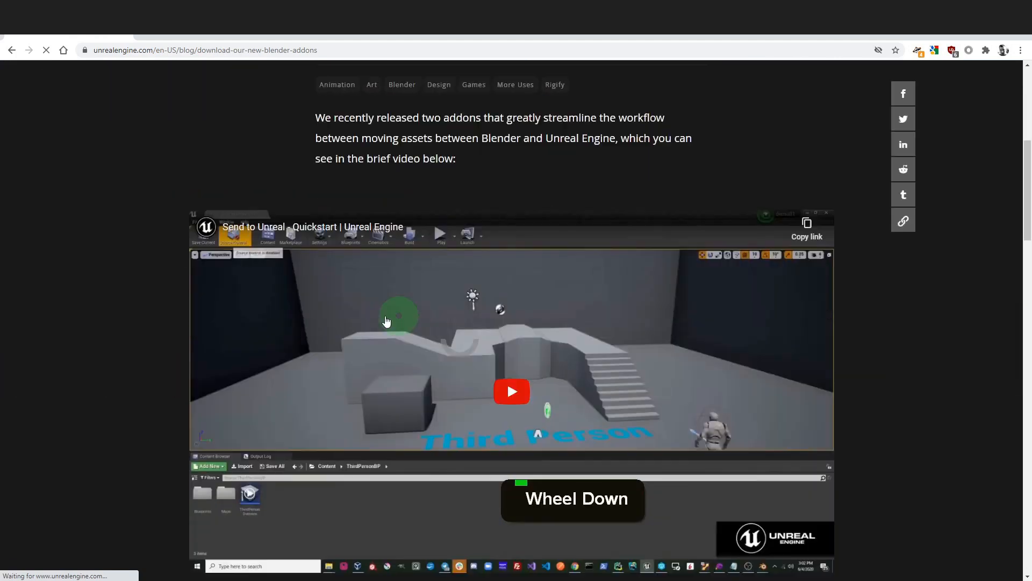
pyautogui.scroll(-12, 314, 307)
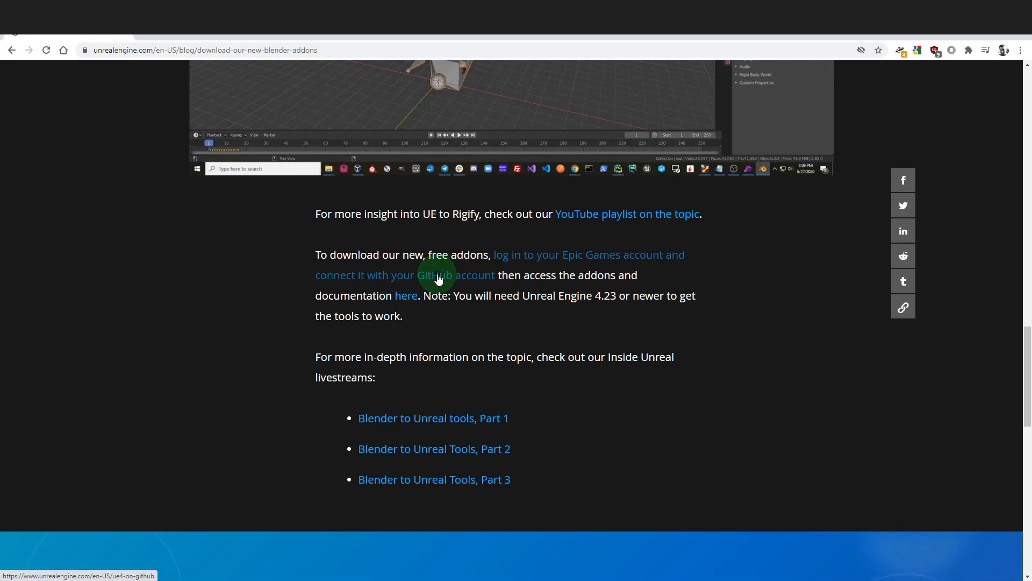
pyautogui.click(405, 298)
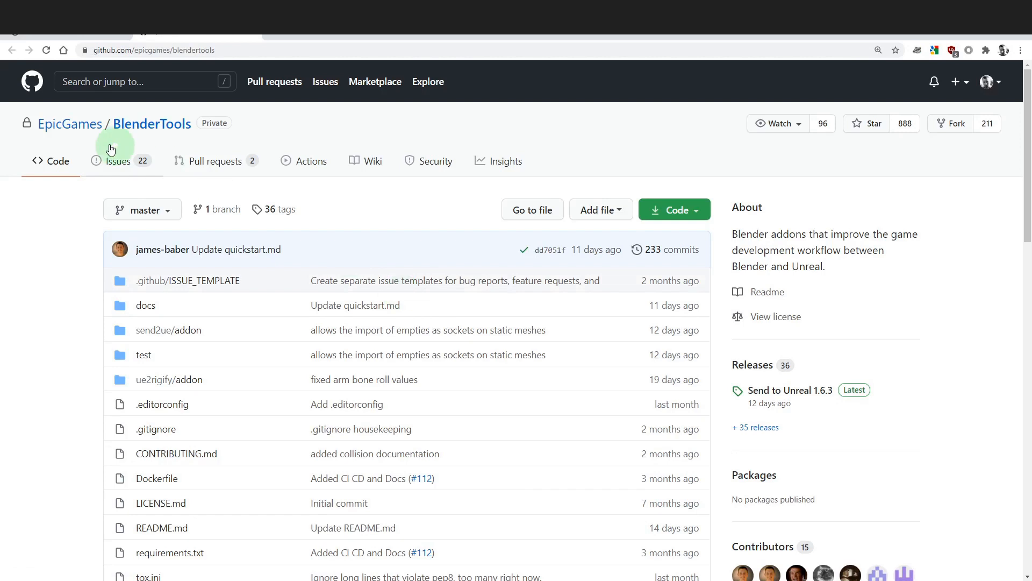
# Download send2ue_1.6.3.zip from the Send to Unreal 1.6.3 release, saving it as send2ue_1.6.3 (1) in the SendToUnrealTutorial folder
pyautogui.scroll(-10, 75, 267)
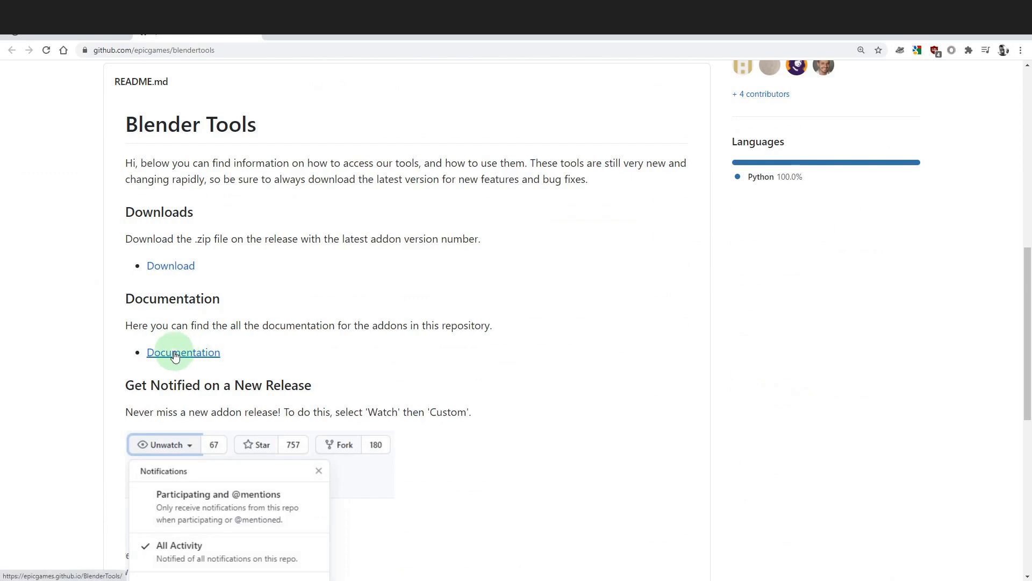
pyautogui.click(171, 265)
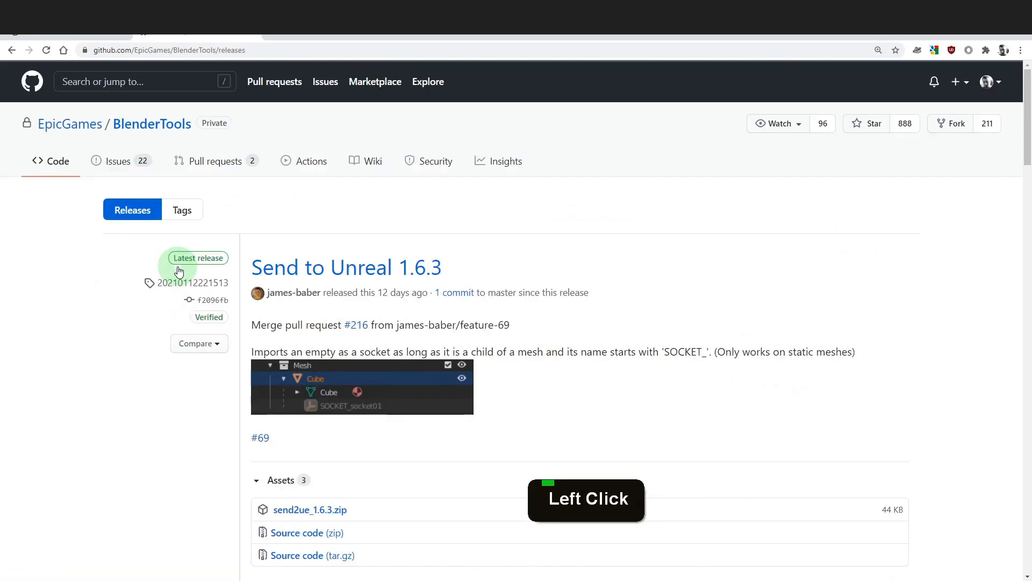
pyautogui.scroll(-4, 172, 285)
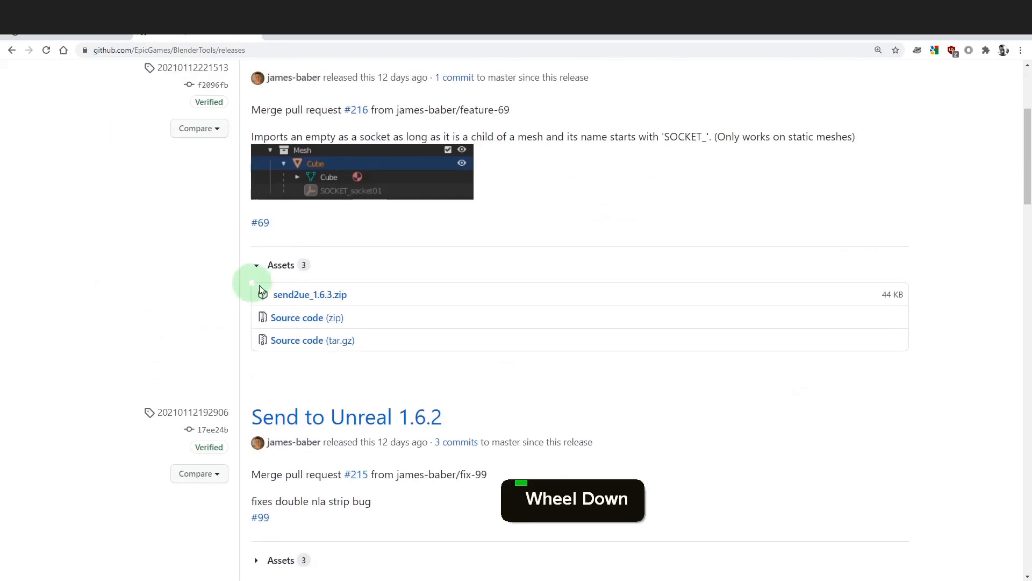
pyautogui.click(294, 296)
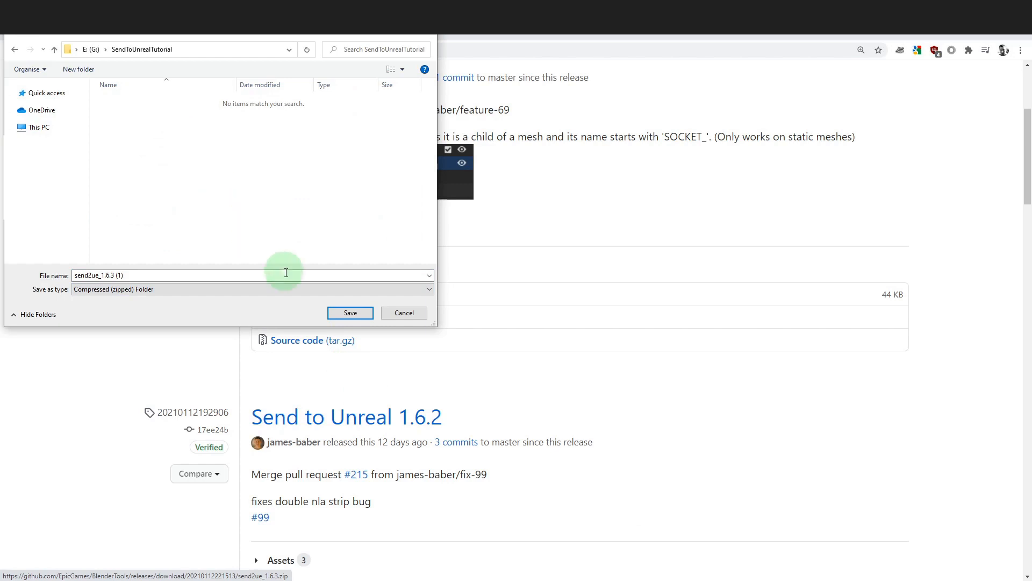
pyautogui.click(347, 312)
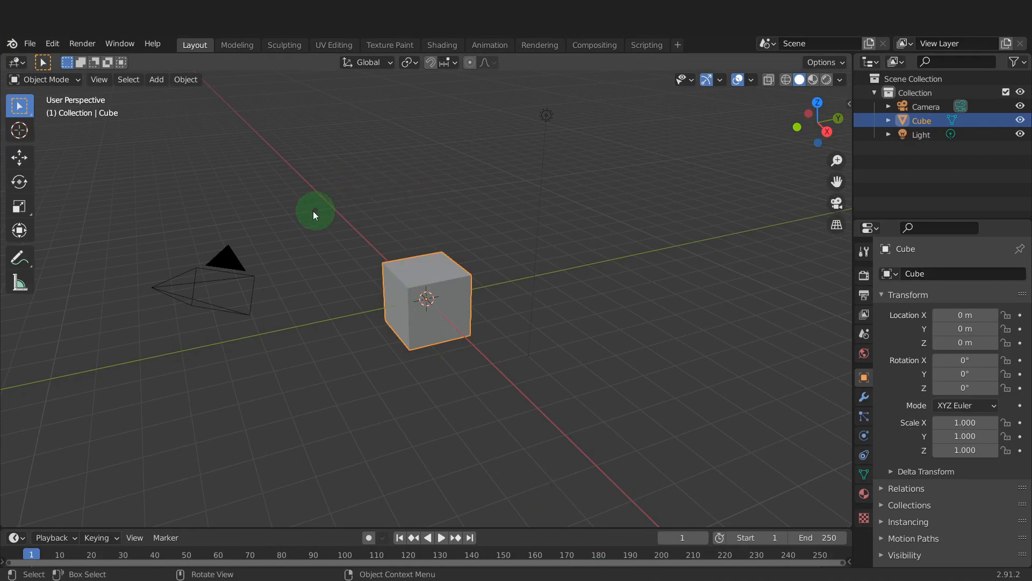
# Switch to Blender and install the add-on from send2ue_1.6.3 (1).zip in the G:\SendToUnrealTutorial folder
pyautogui.click(62, 46)
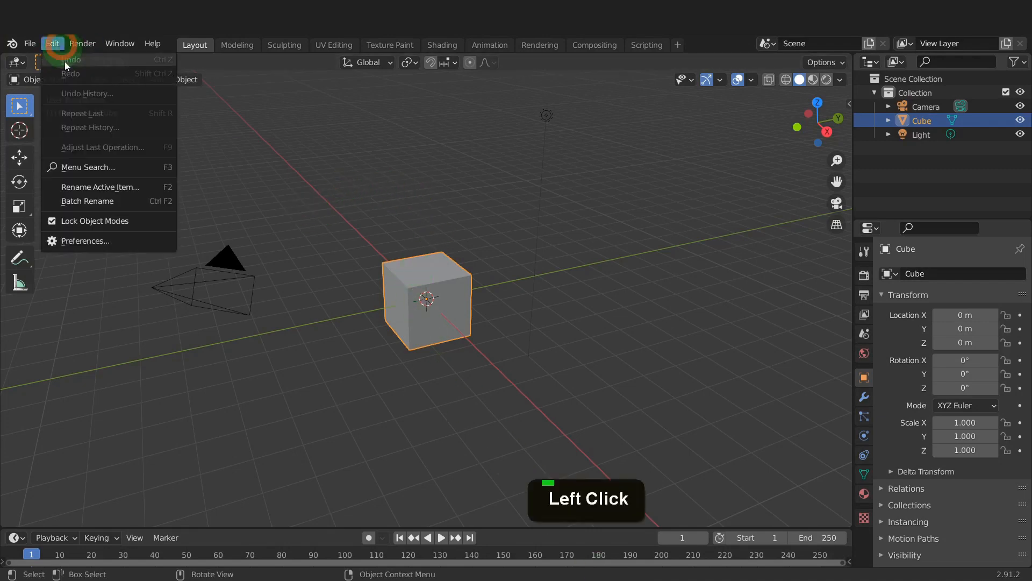
pyautogui.click(88, 240)
pyautogui.click(47, 205)
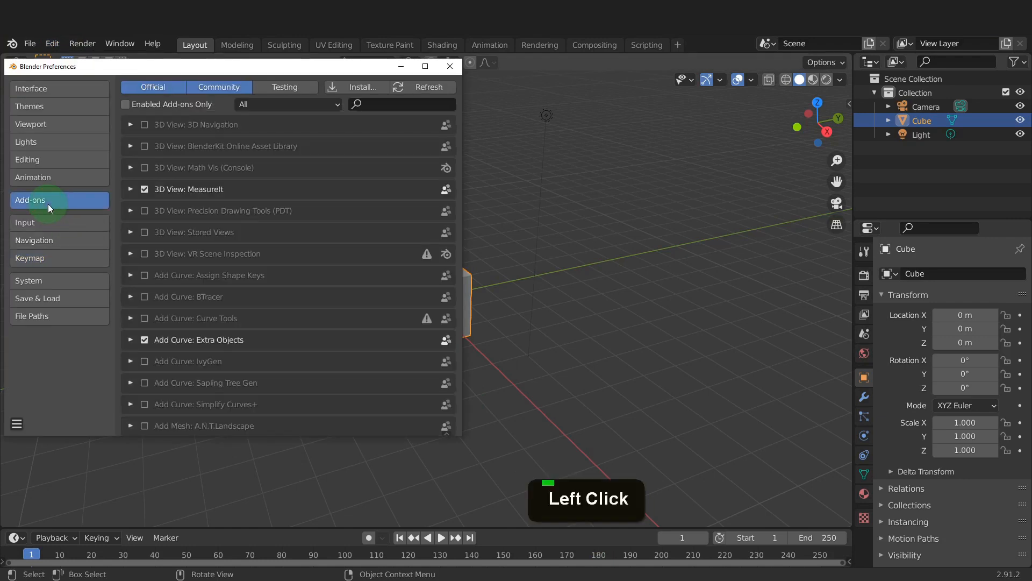
pyautogui.click(356, 87)
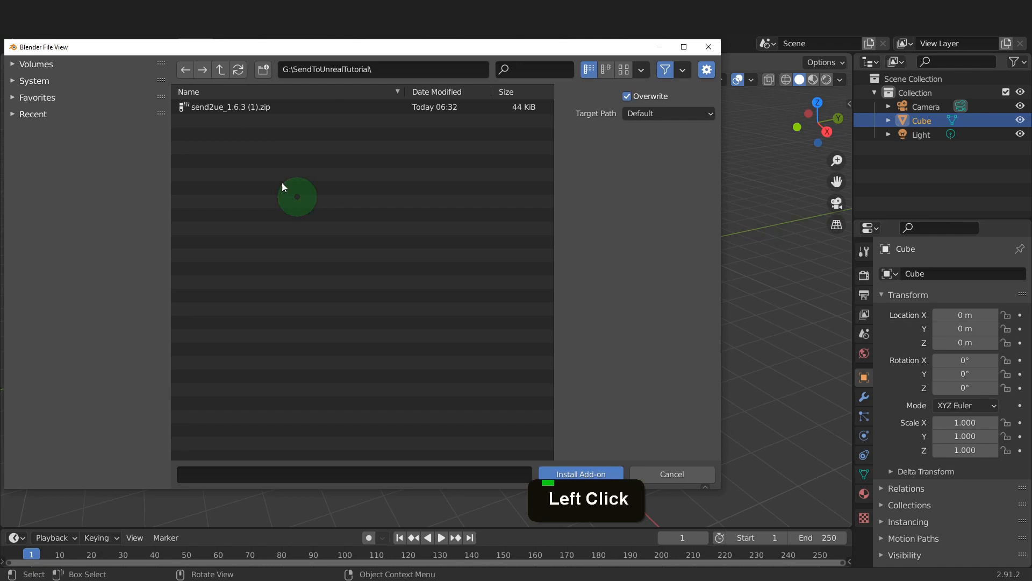
pyautogui.click(234, 108)
pyautogui.click(578, 472)
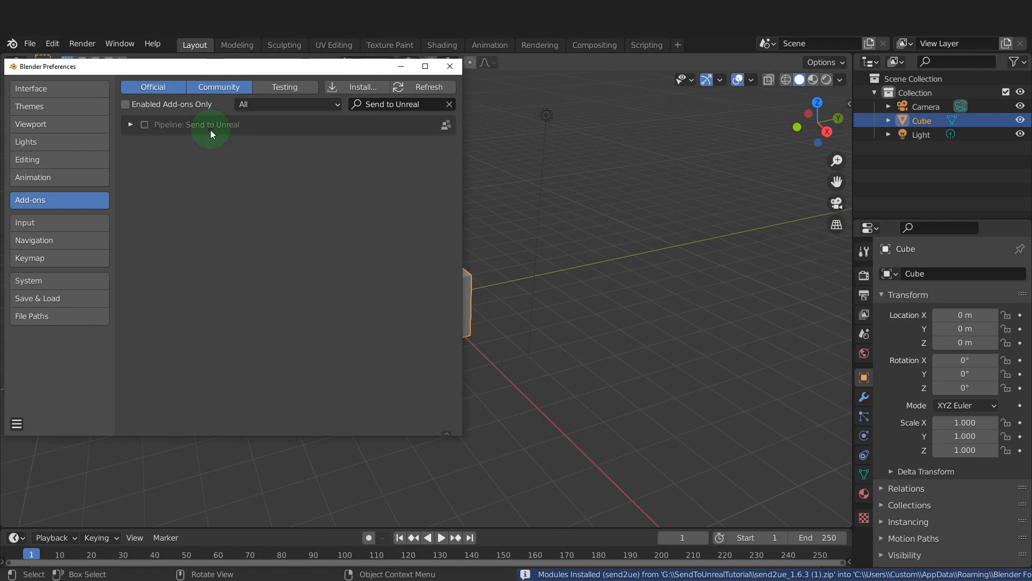
# Enable the Pipeline: Send to Unreal add-on and look at the Pipeline import and export commands
pyautogui.click(422, 105)
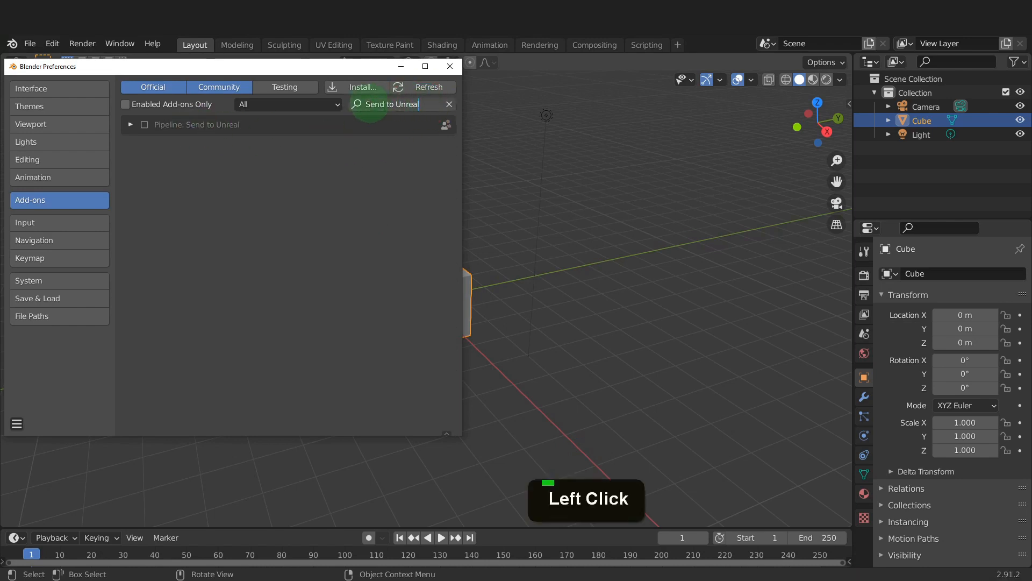
pyautogui.click(144, 127)
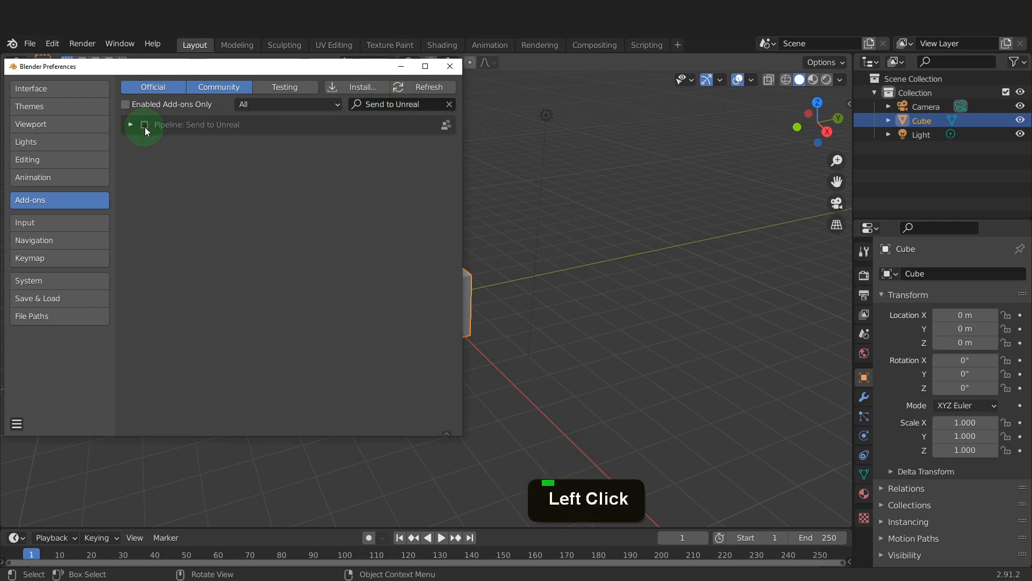
pyautogui.click(144, 126)
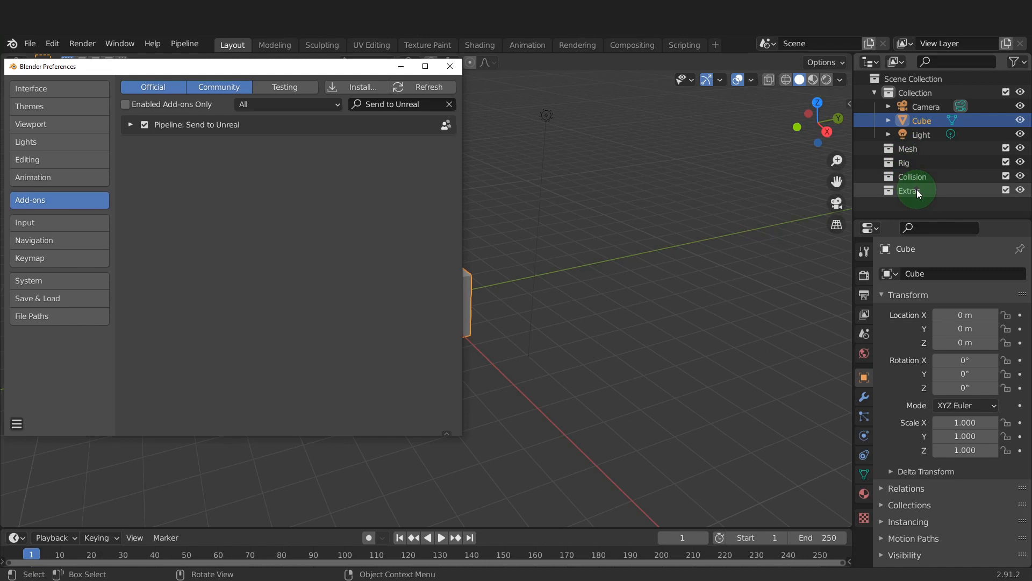
pyautogui.click(180, 43)
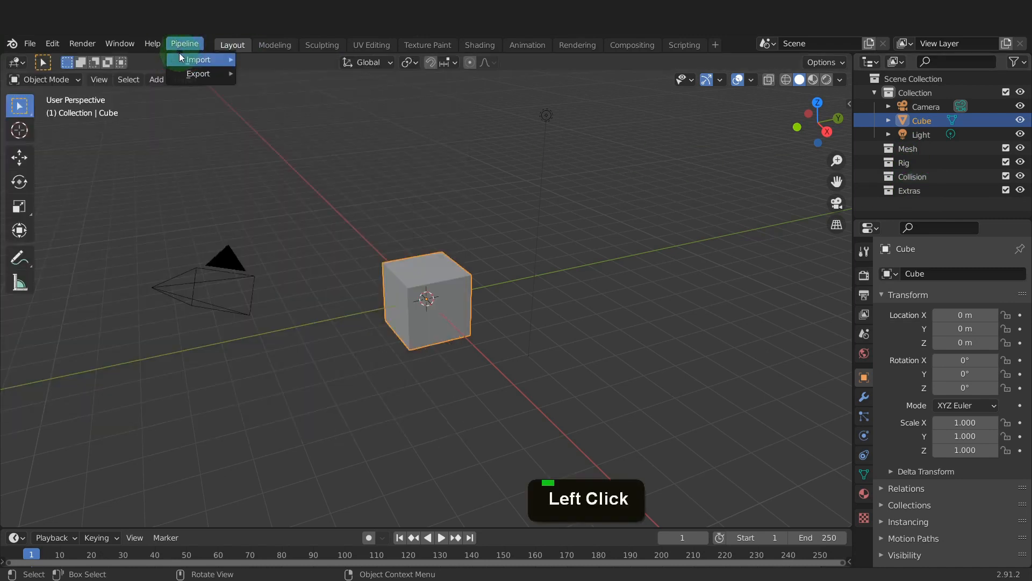
pyautogui.moveTo(192, 59)
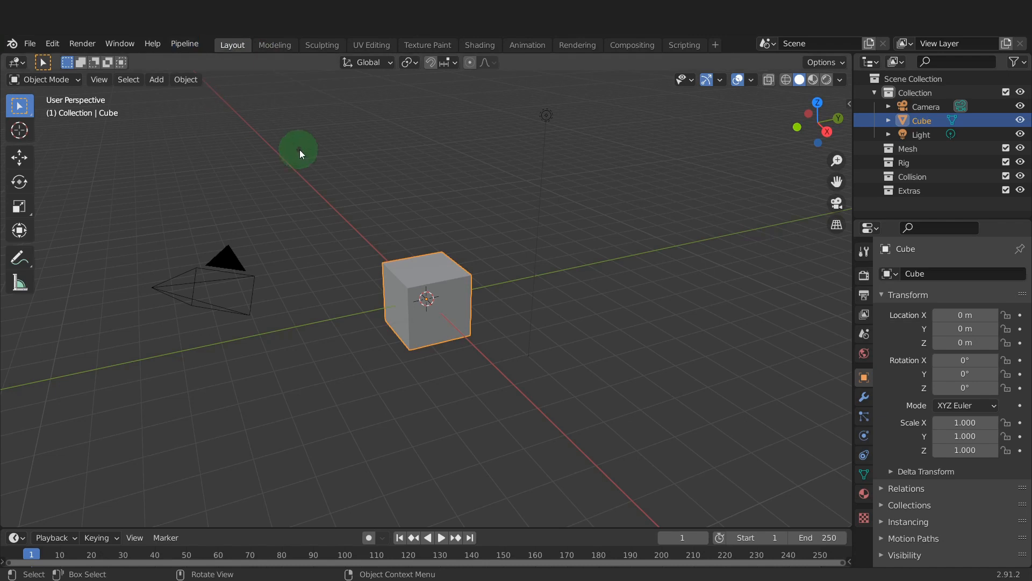
# Expand the Send to Unreal add-on's preferences and choose Send to Unreal as its path mode
pyautogui.press('F4')
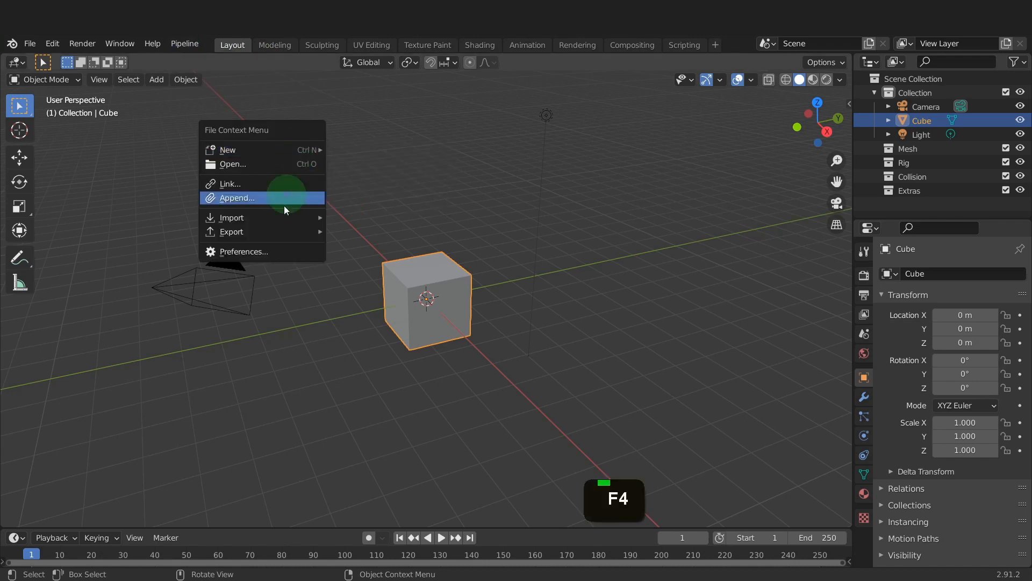
pyautogui.click(252, 249)
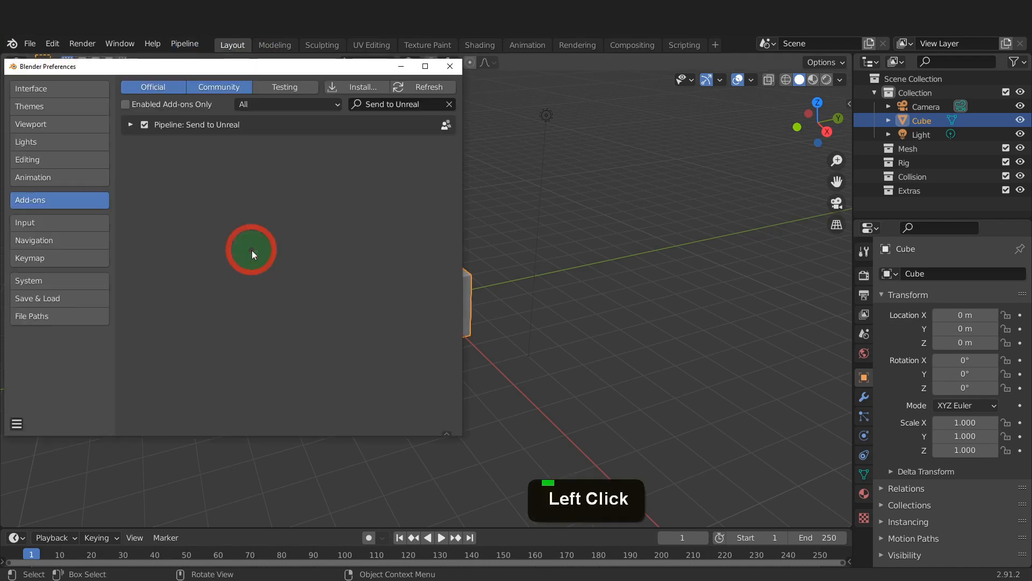
pyautogui.click(130, 125)
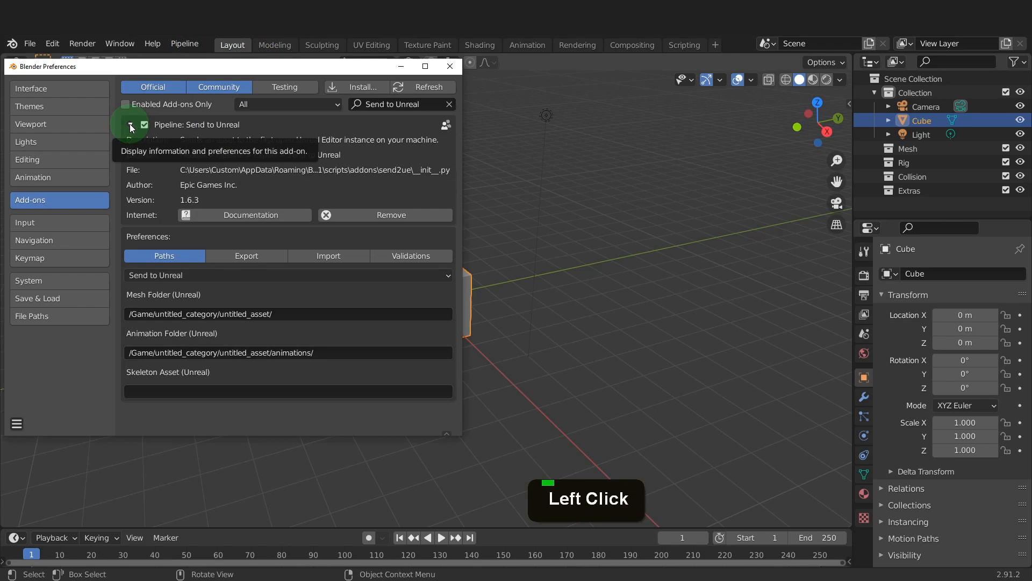
pyautogui.click(156, 166)
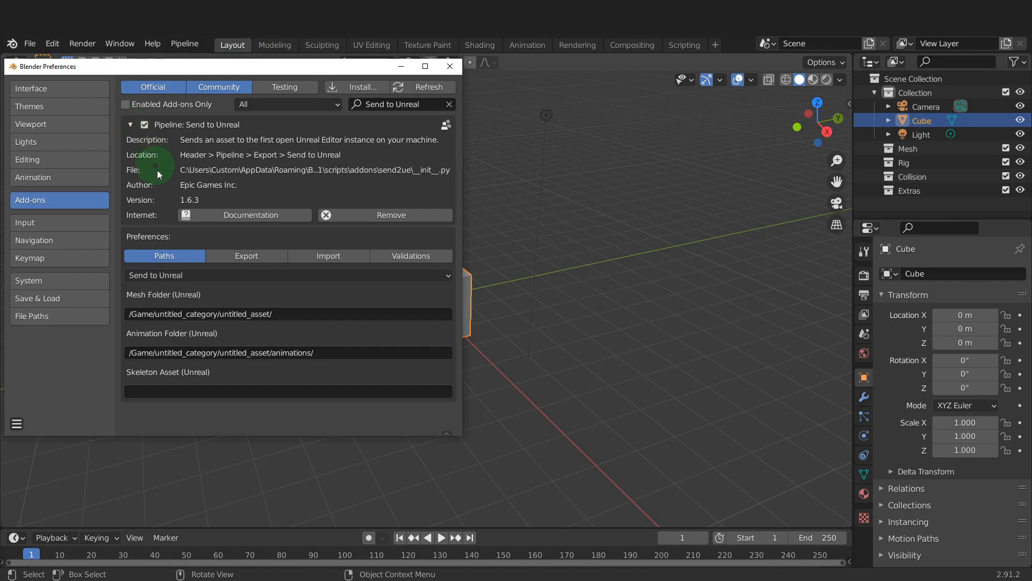
pyautogui.click(177, 275)
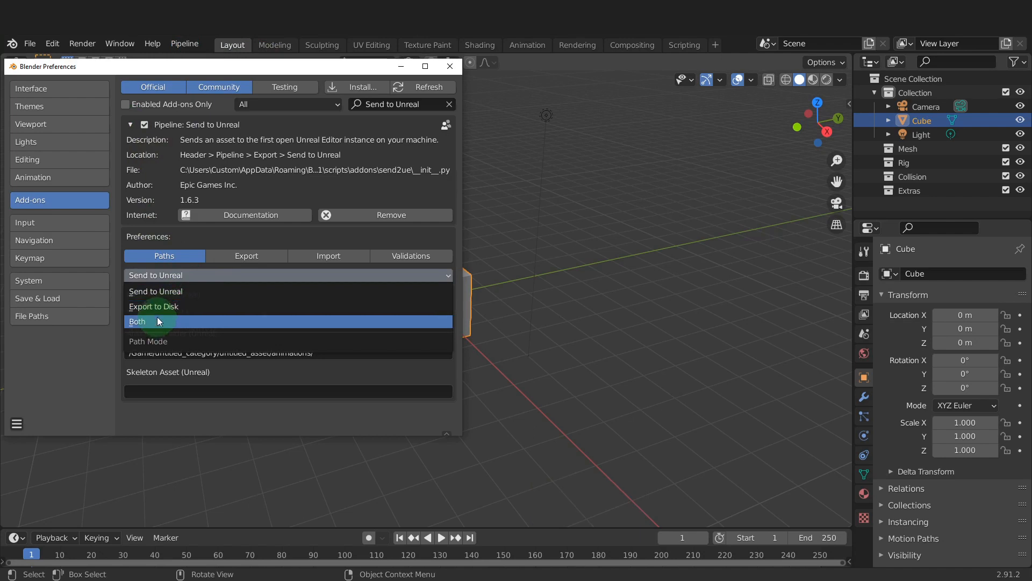
pyautogui.click(161, 290)
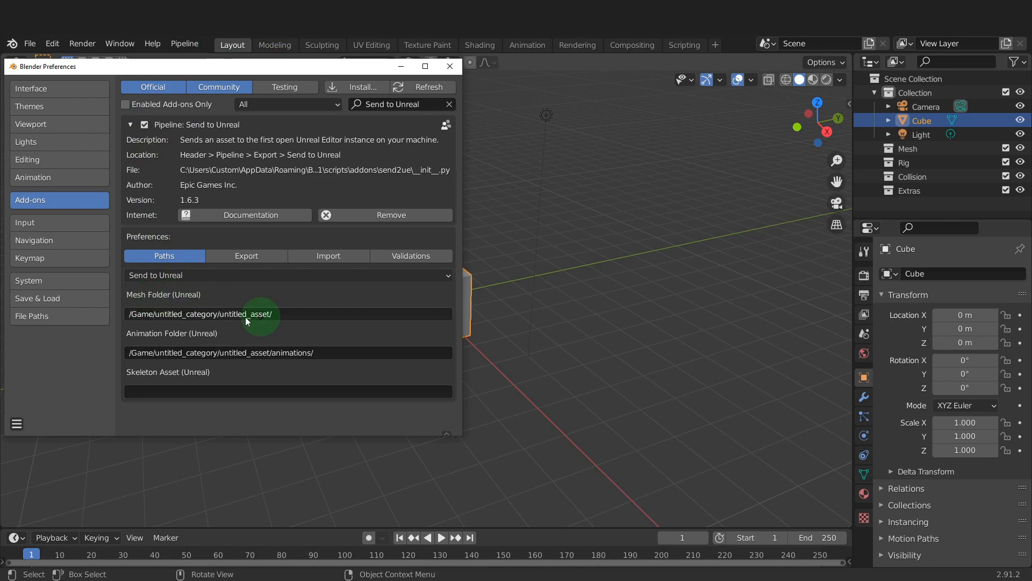
# Set the Send to Unreal add-on's Unreal mesh folder to /Game/Mesh and close the preferences
pyautogui.click(143, 315)
pyautogui.doubleClick(145, 314)
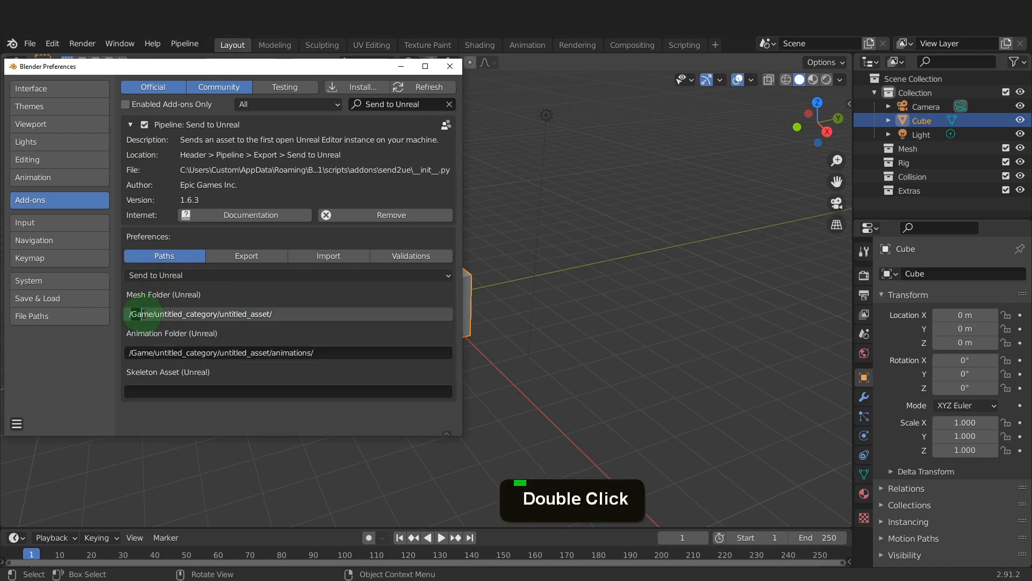
pyautogui.click(139, 314)
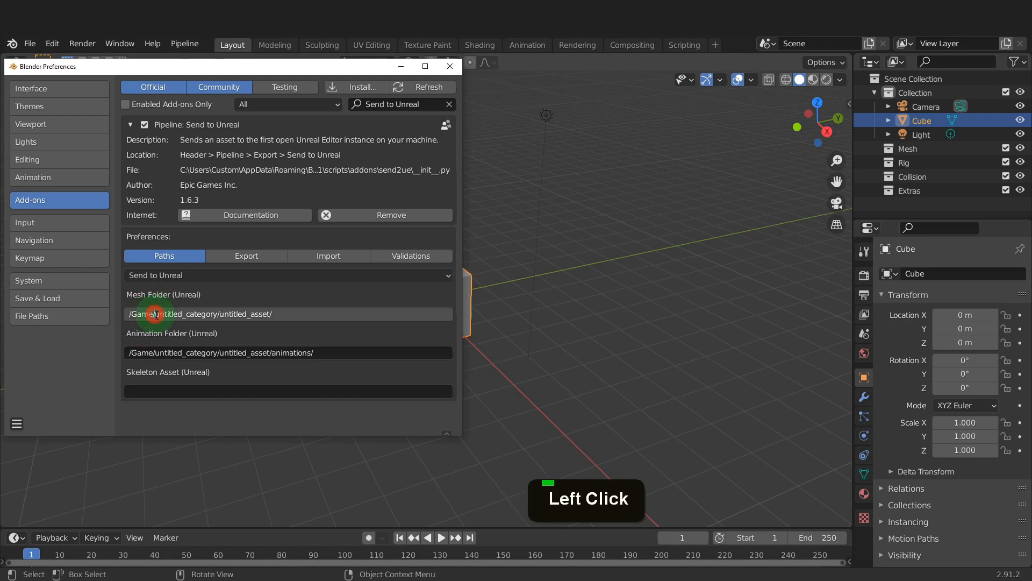
pyautogui.moveTo(138, 314); pyautogui.dragTo(131, 314)
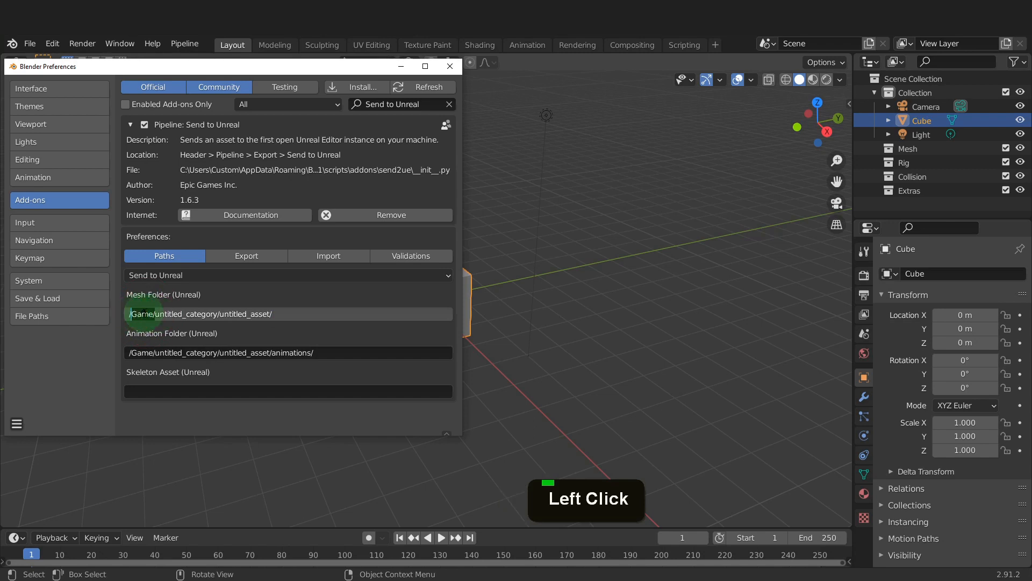
pyautogui.click(296, 314)
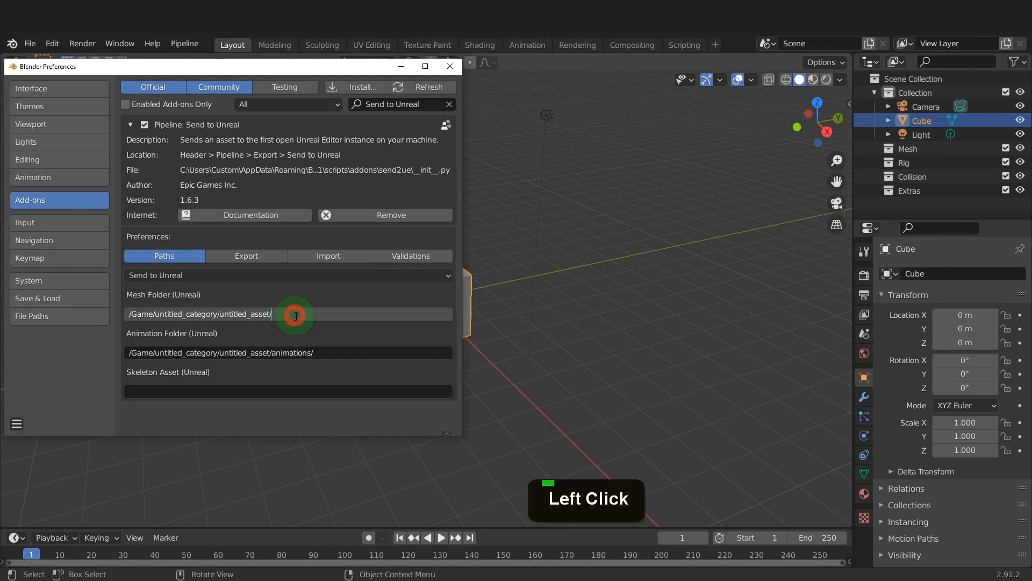
pyautogui.doubleClick(301, 314)
pyautogui.moveTo(188, 313); pyautogui.dragTo(155, 313)
pyautogui.write('Mesh')
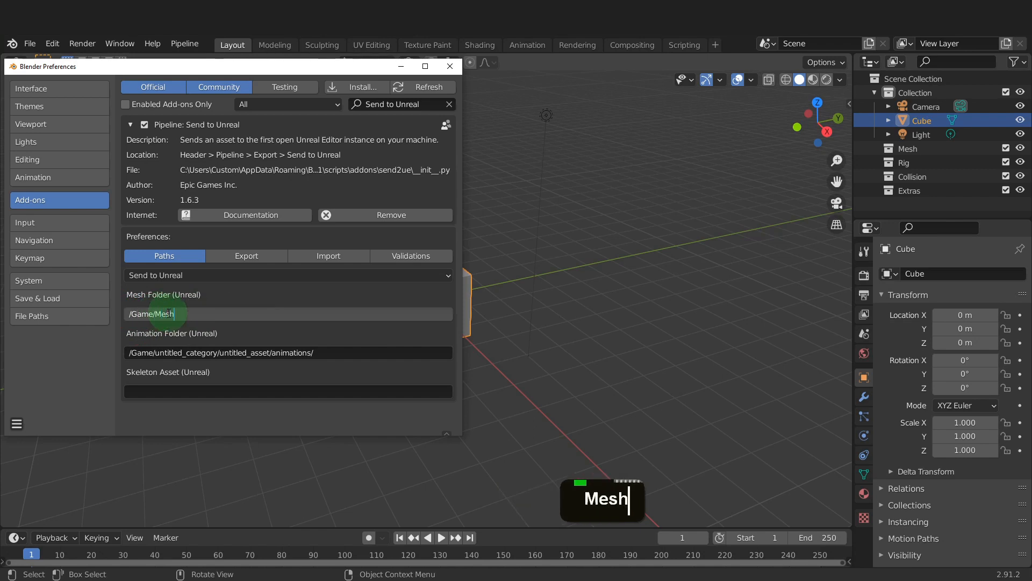
pyautogui.press('Return')
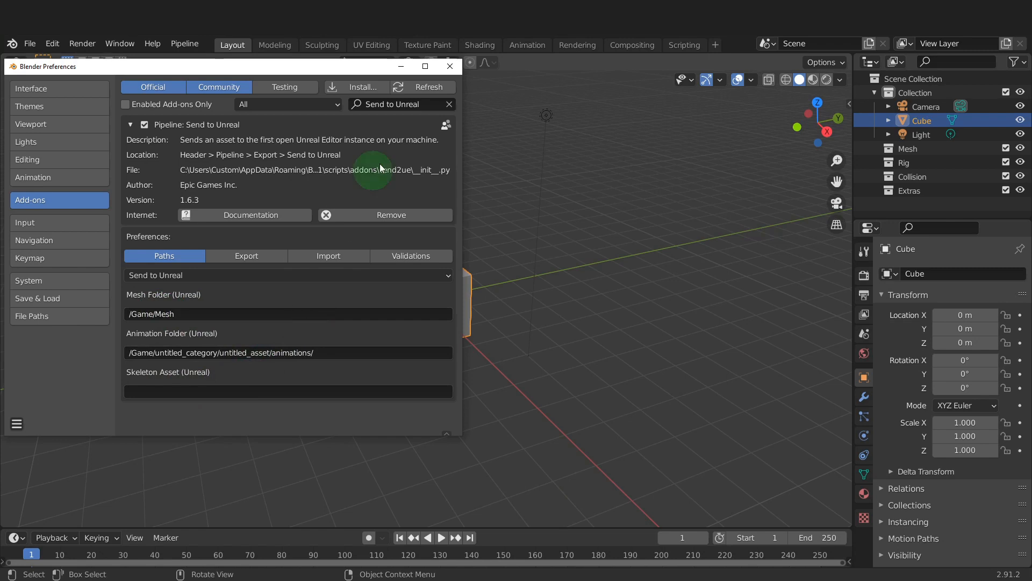
pyautogui.click(450, 66)
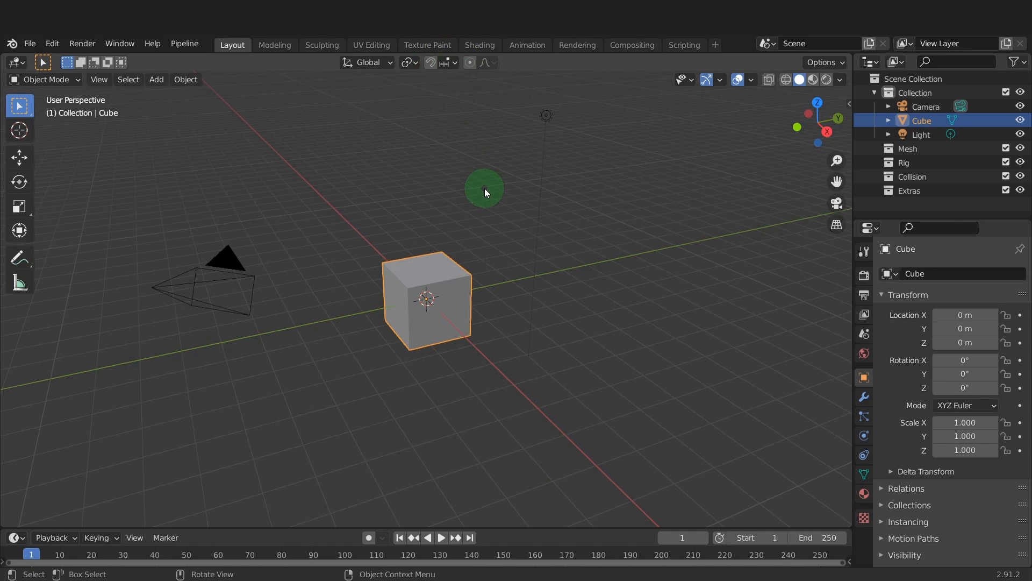
# Set the scene's unit scale to 0.01 and its length unit to millimeters
pyautogui.click(866, 333)
pyautogui.click(882, 346)
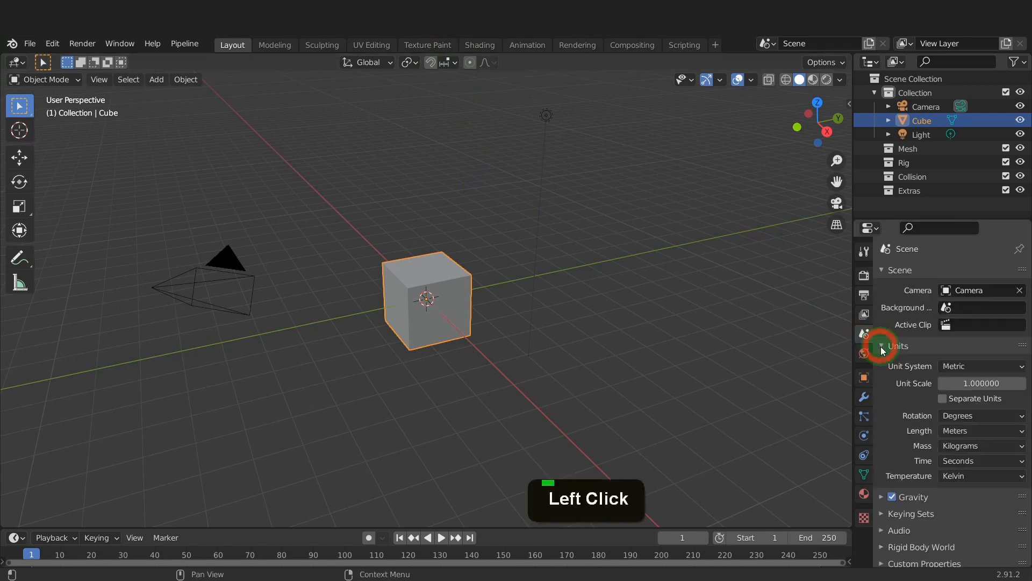
pyautogui.click(963, 383)
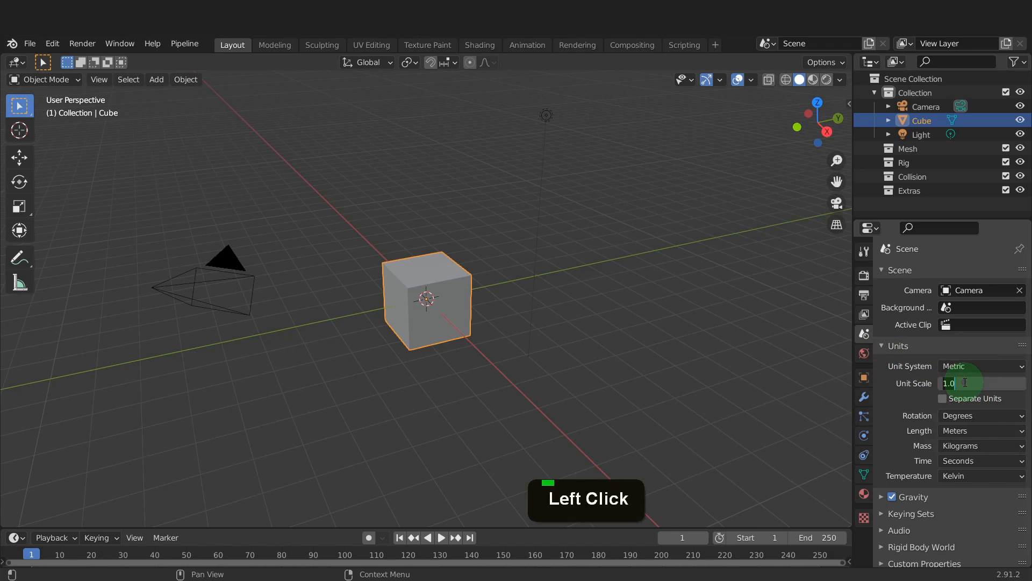
pyautogui.write('0.01')
pyautogui.press('Return')
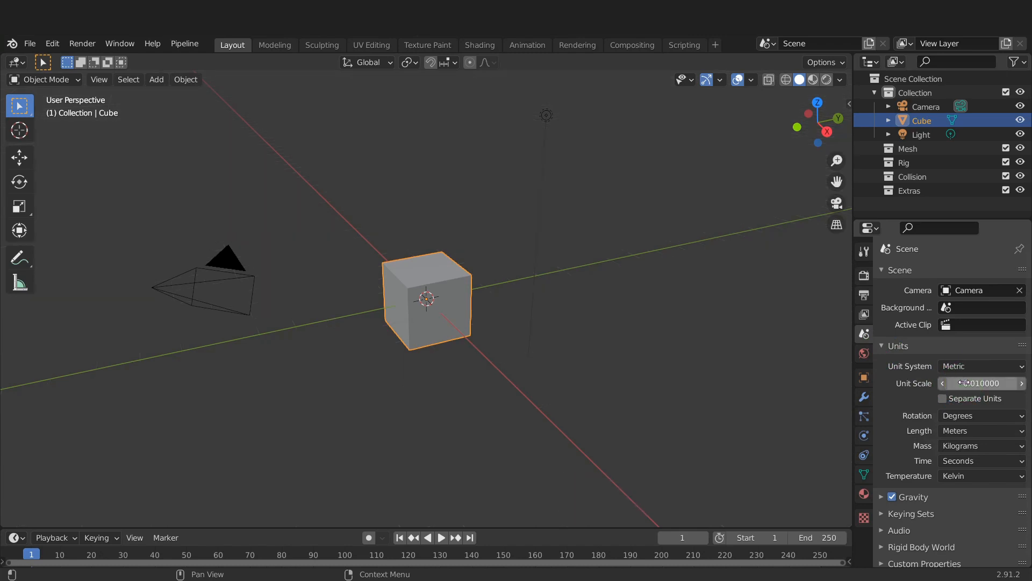
pyautogui.click(967, 432)
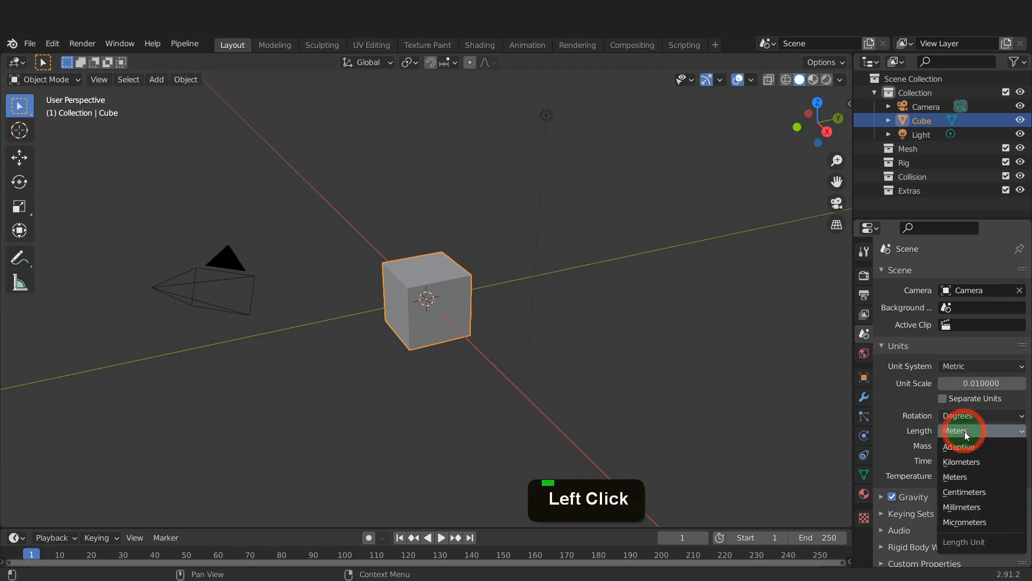
pyautogui.click(952, 493)
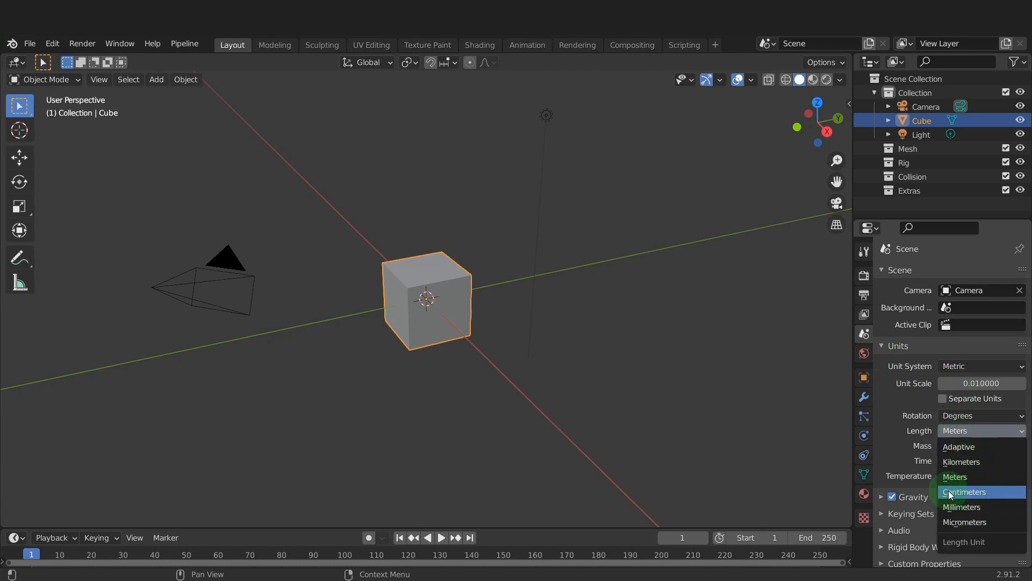
pyautogui.click(986, 507)
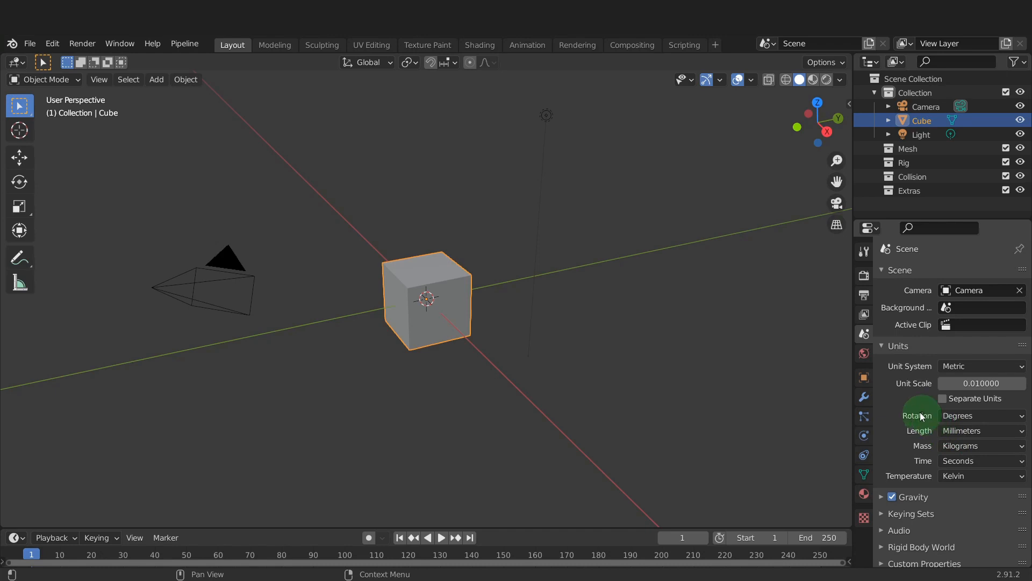
# Set the 3D view's clip start to 3 mm and its clip end to 10000 m
pyautogui.click(847, 101)
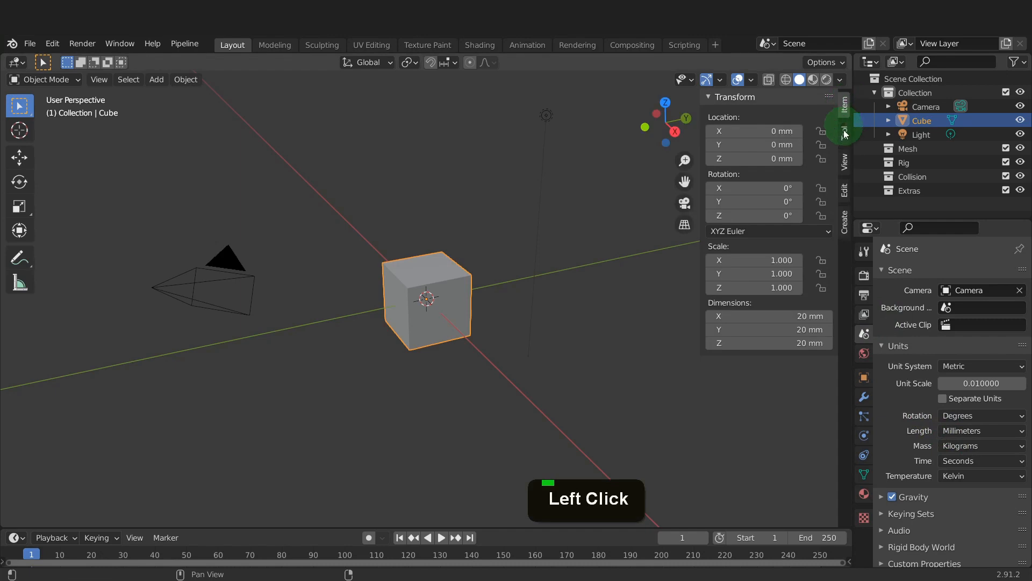
pyautogui.click(845, 161)
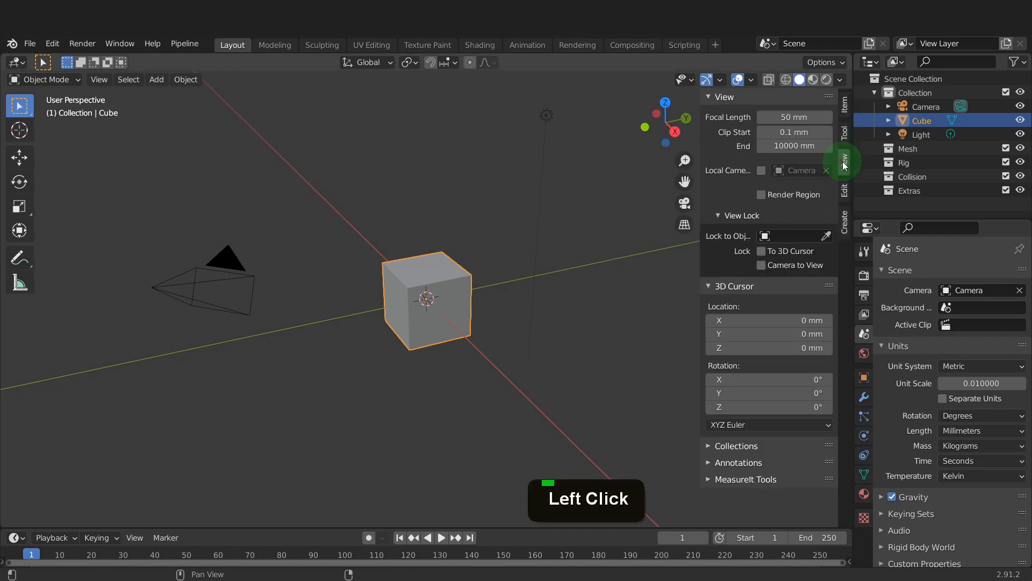
pyautogui.click(793, 132)
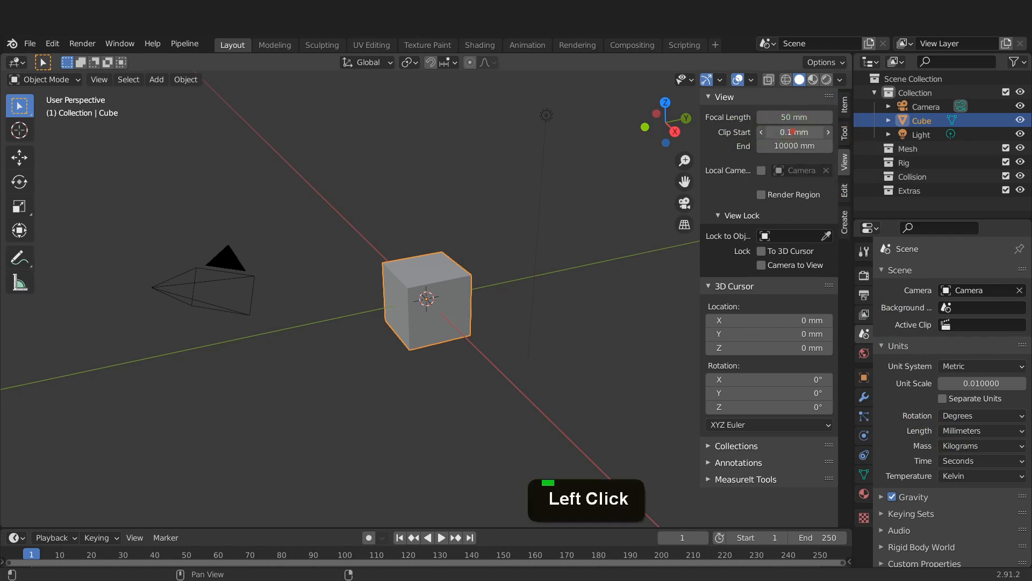
pyautogui.write('3')
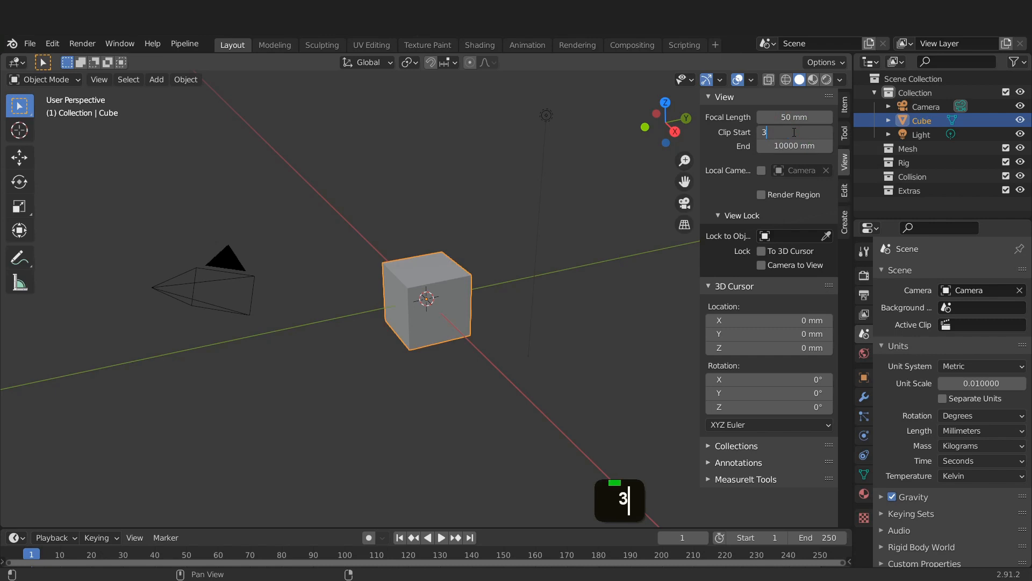
pyautogui.press('Return')
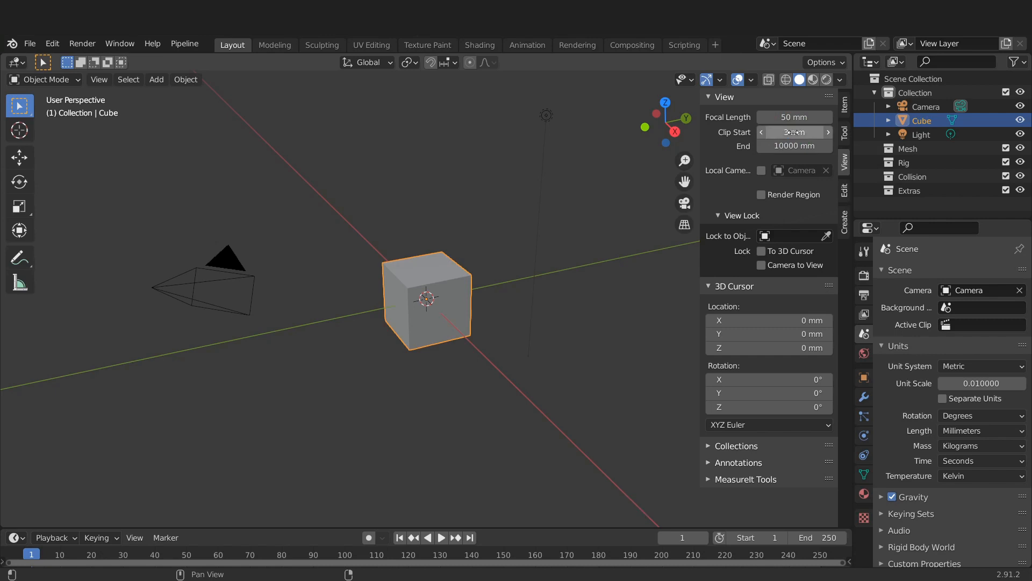
pyautogui.click(792, 141)
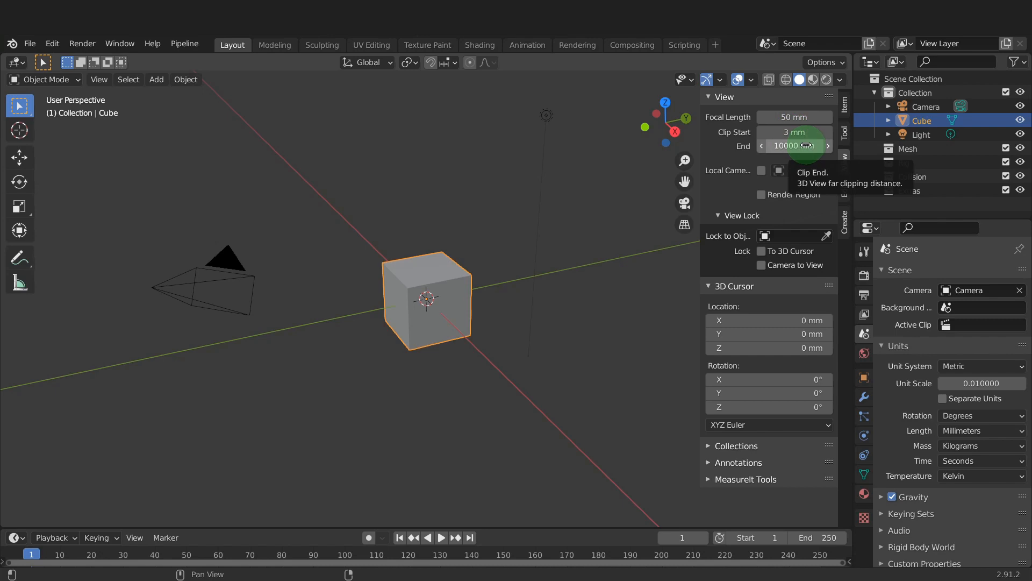
pyautogui.click(807, 145)
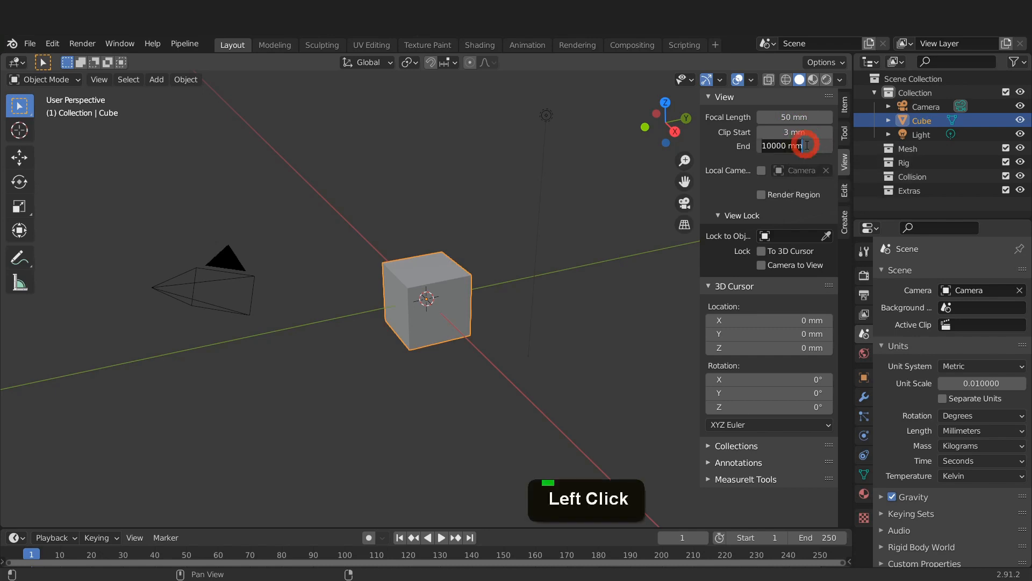
pyautogui.write('10000m')
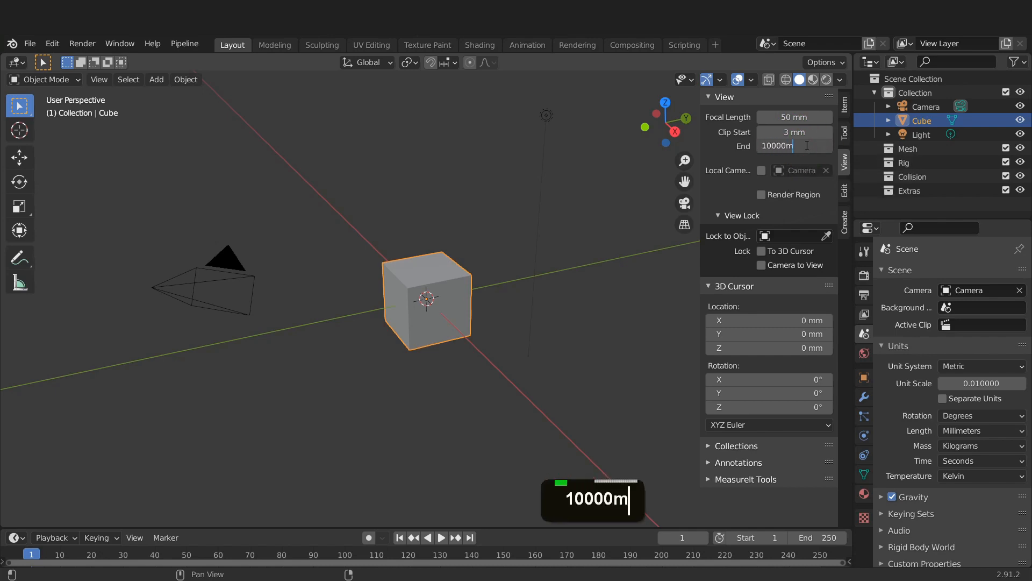
pyautogui.press('Return')
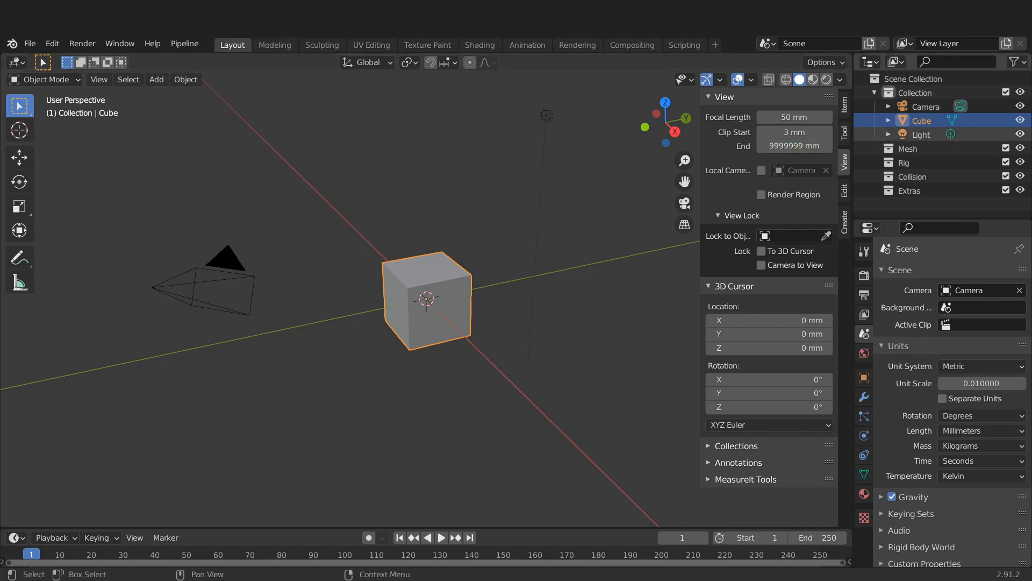
# Switch to the browser and download the Blender to Unreal Assets from blenderzen.com/assets-2, saving them as assets in the SendToUnrealTutorial folder
pyautogui.moveTo(1031, 484); pyautogui.dragTo(537, 35)
pyautogui.click(203, 51)
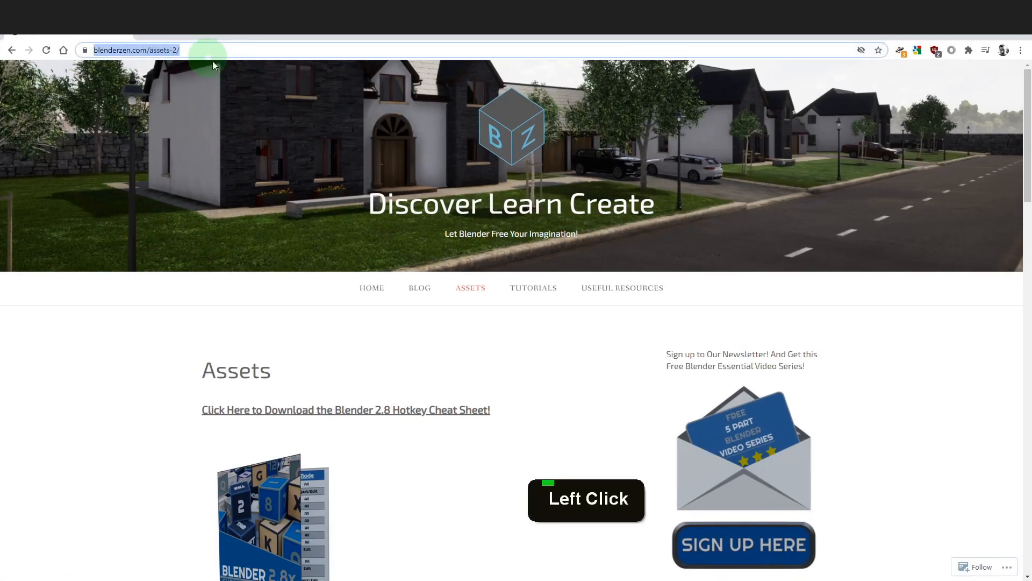
pyautogui.scroll(-1, 409, 356)
pyautogui.scroll(-15, 409, 359)
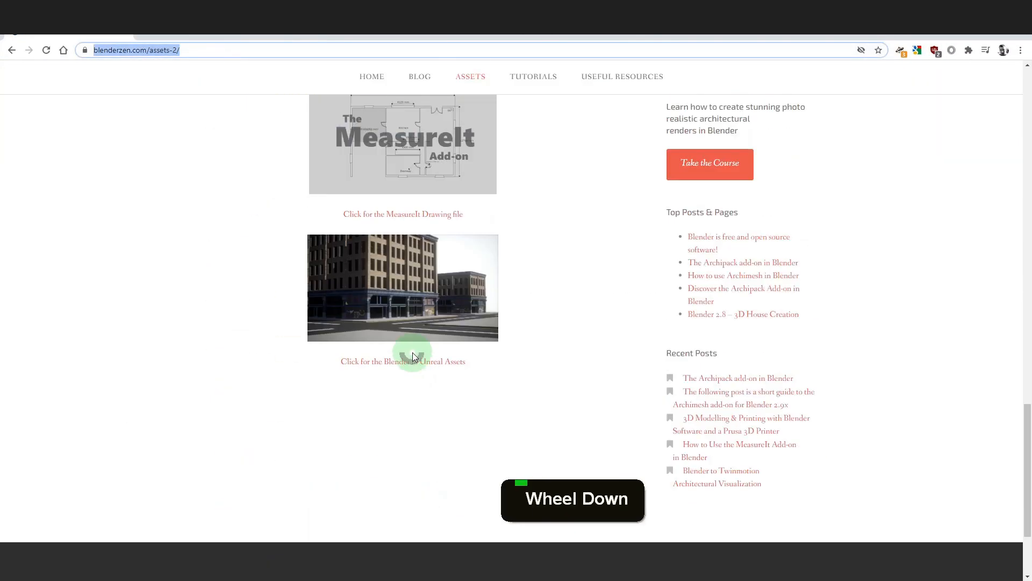
pyautogui.click(394, 330)
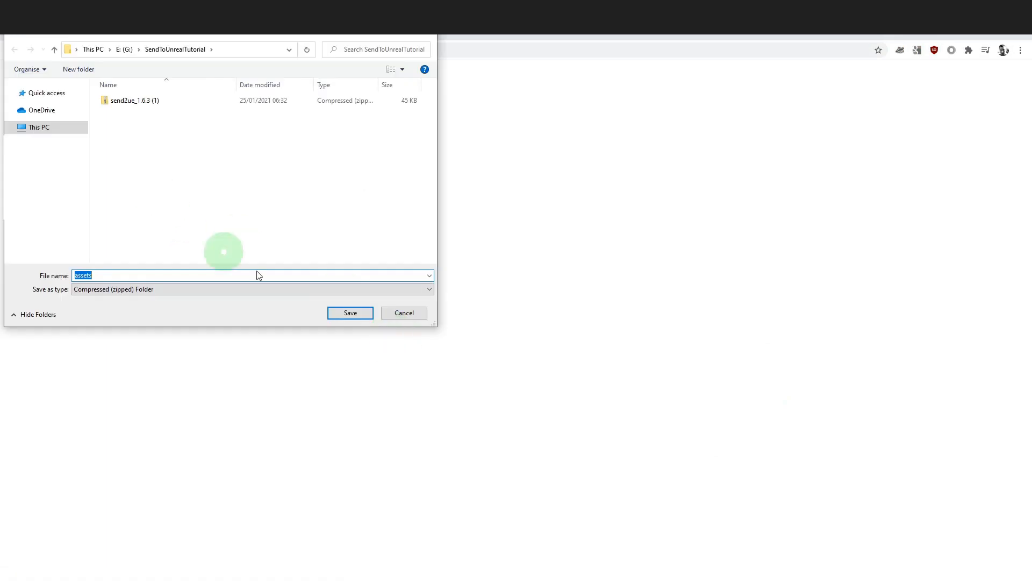
pyautogui.click(350, 313)
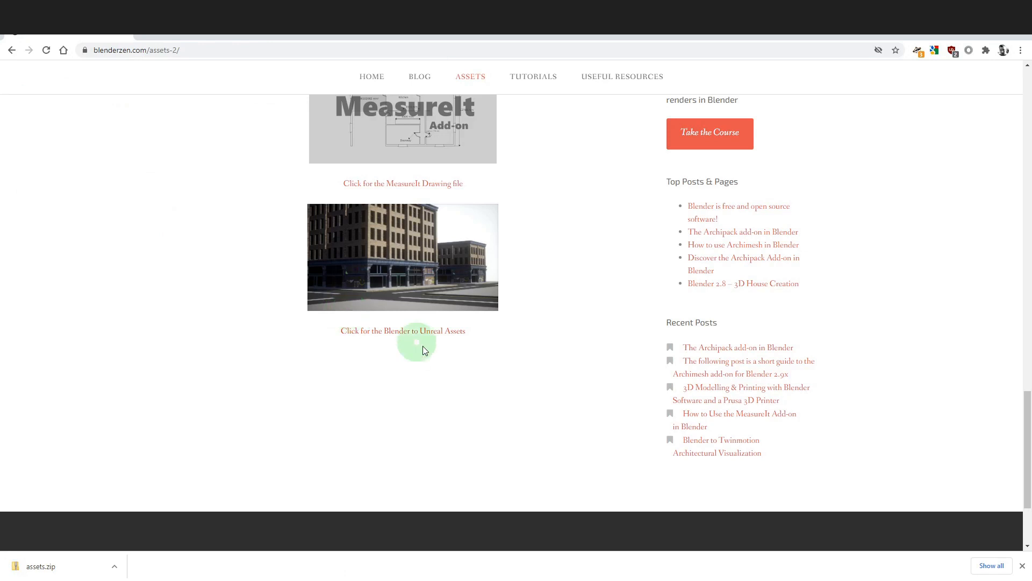
# Switch back to Blender and delete all objects in the default scene
pyautogui.click(617, 580)
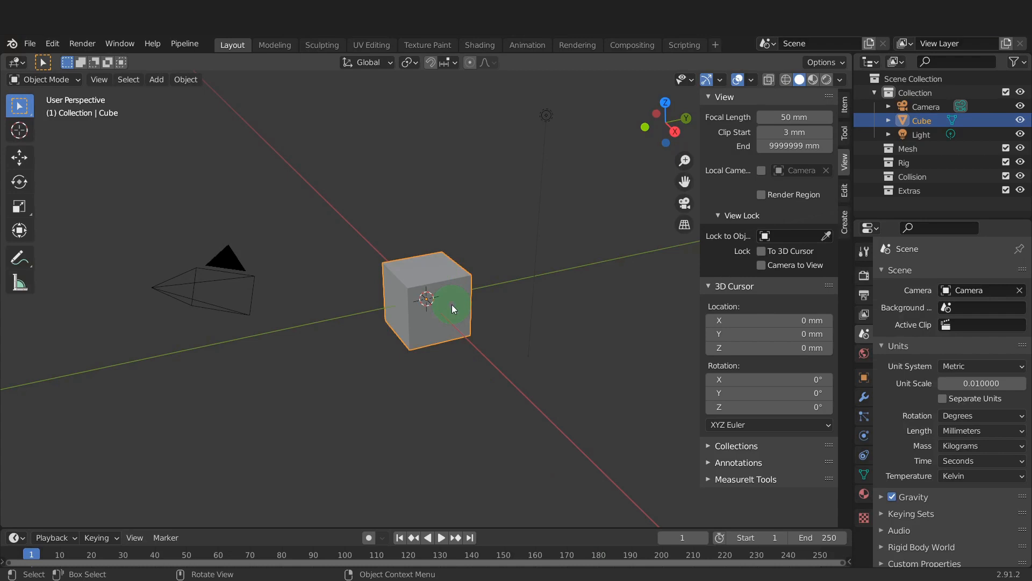
pyautogui.press('a')
pyautogui.press('Delete')
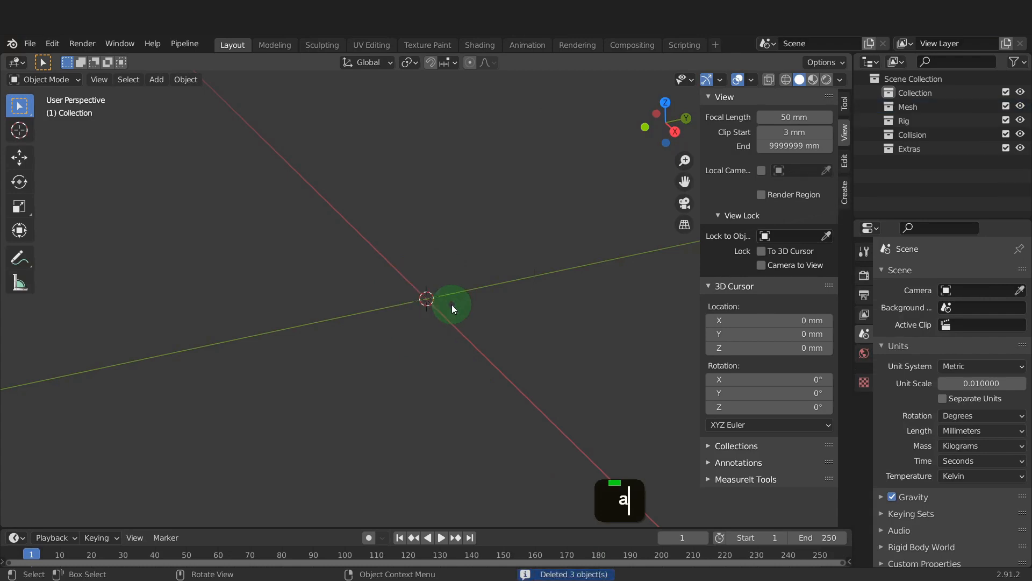
# Import Window.fbx as FBX from G:\SendToUnrealTutorial\assets\Assets and frame the whole model in the view
pyautogui.press('F4')
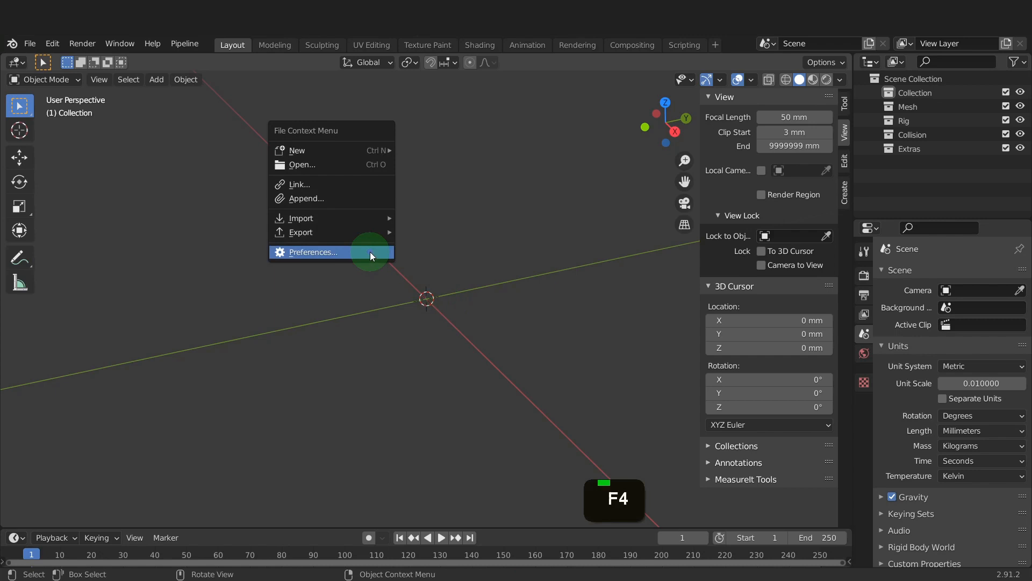
pyautogui.moveTo(340, 219)
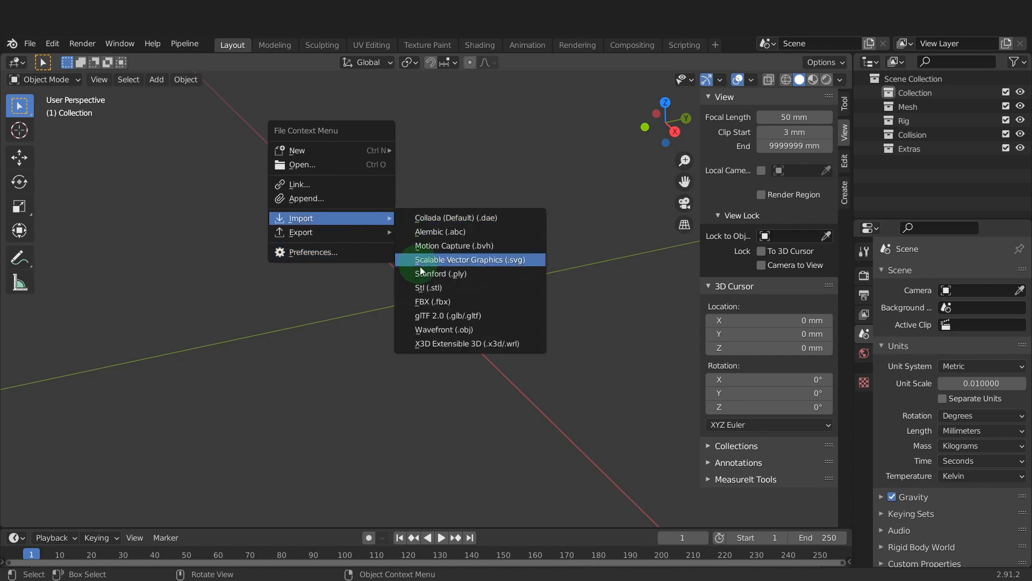
pyautogui.click(433, 302)
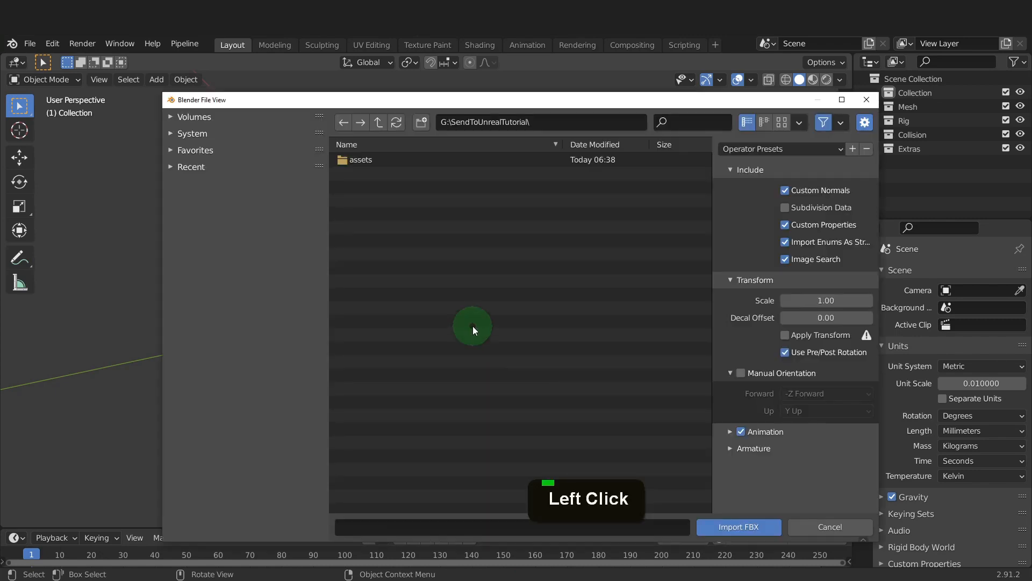
pyautogui.doubleClick(365, 159)
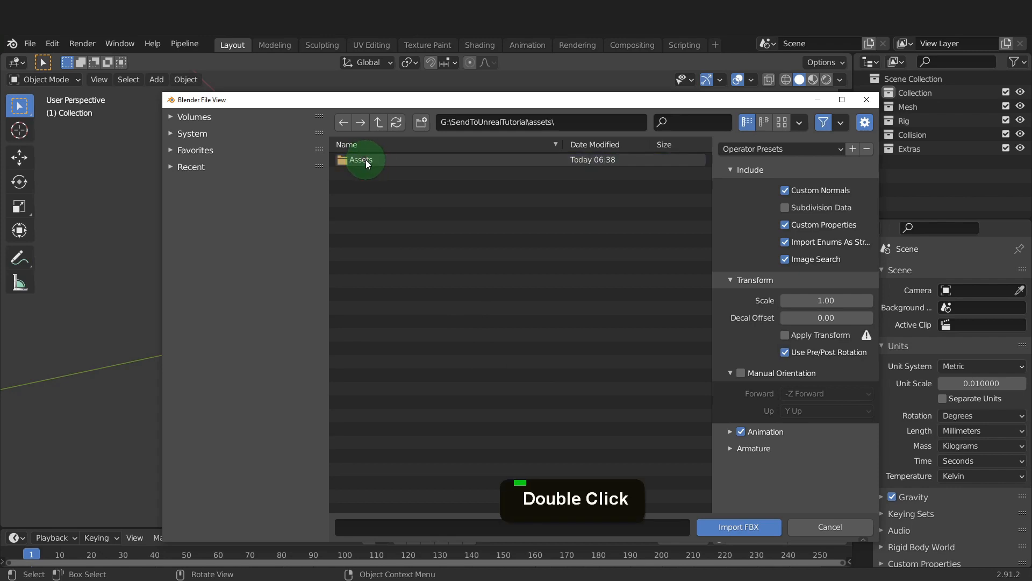
pyautogui.doubleClick(366, 159)
pyautogui.click(373, 162)
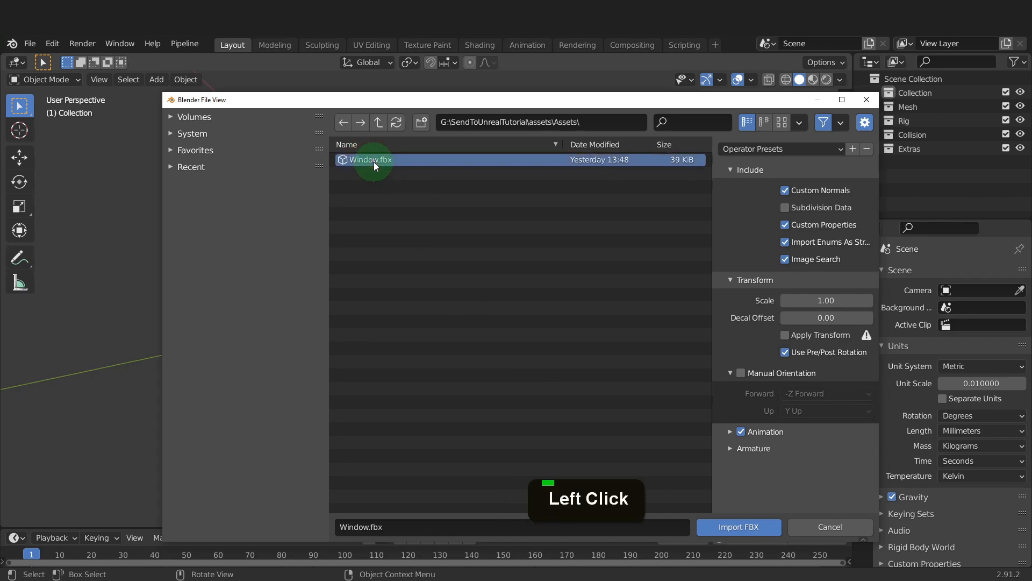
pyautogui.click(735, 527)
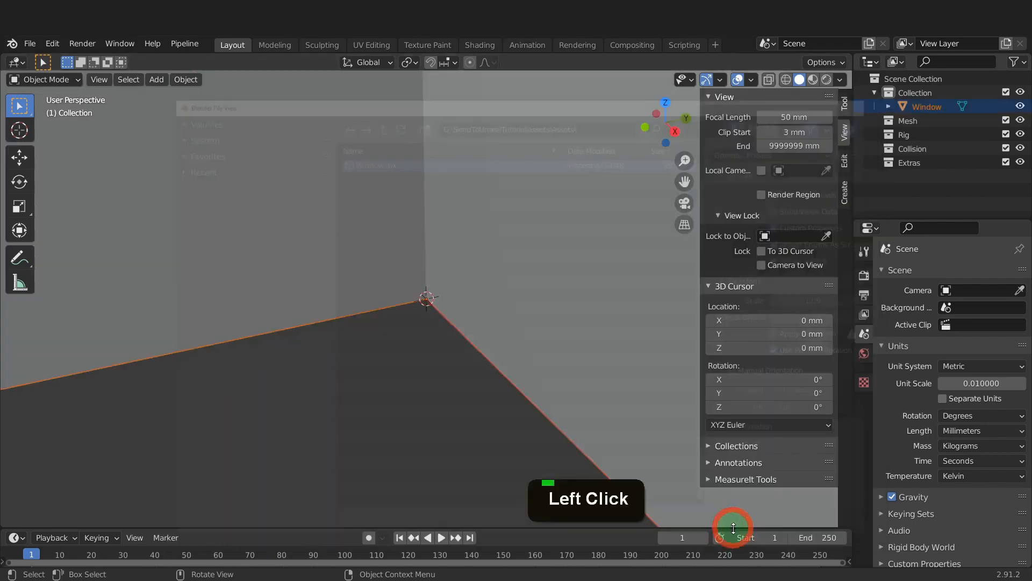
pyautogui.press('Home')
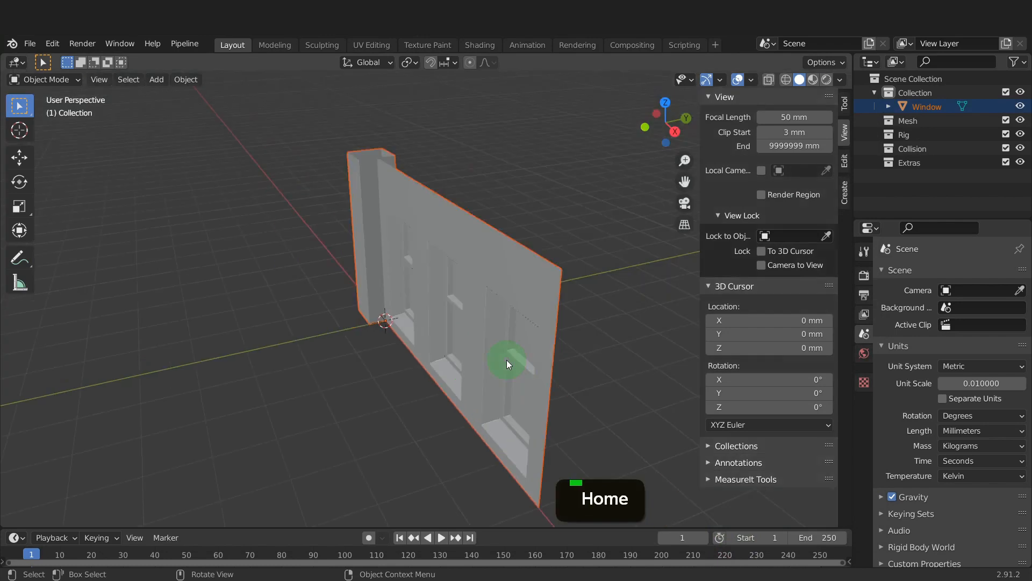
# Select the imported window object and inspect its assigned material M_Window
pyautogui.moveTo(335, 337); pyautogui.dragTo(402, 288, button='middle')
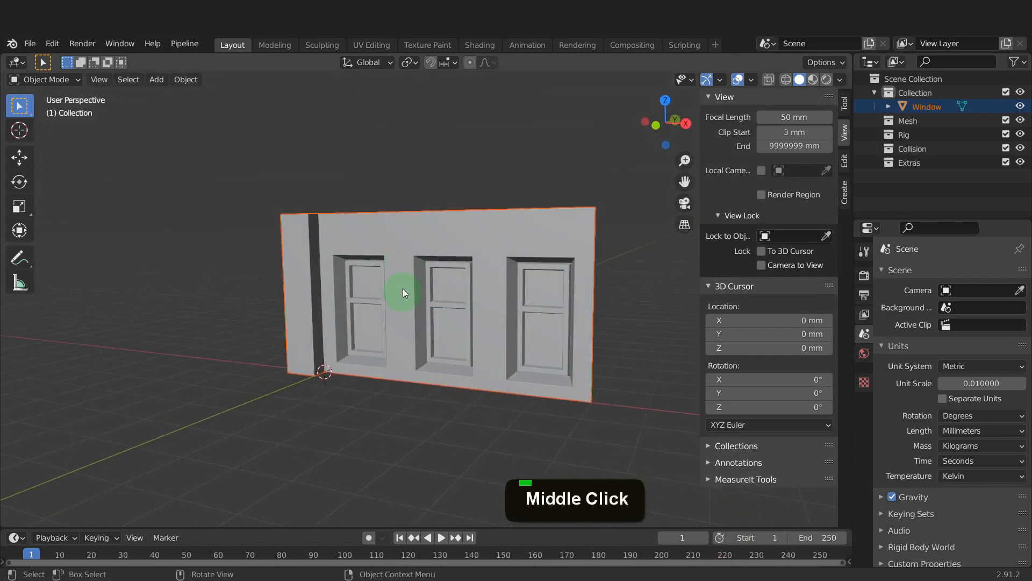
pyautogui.click(402, 247)
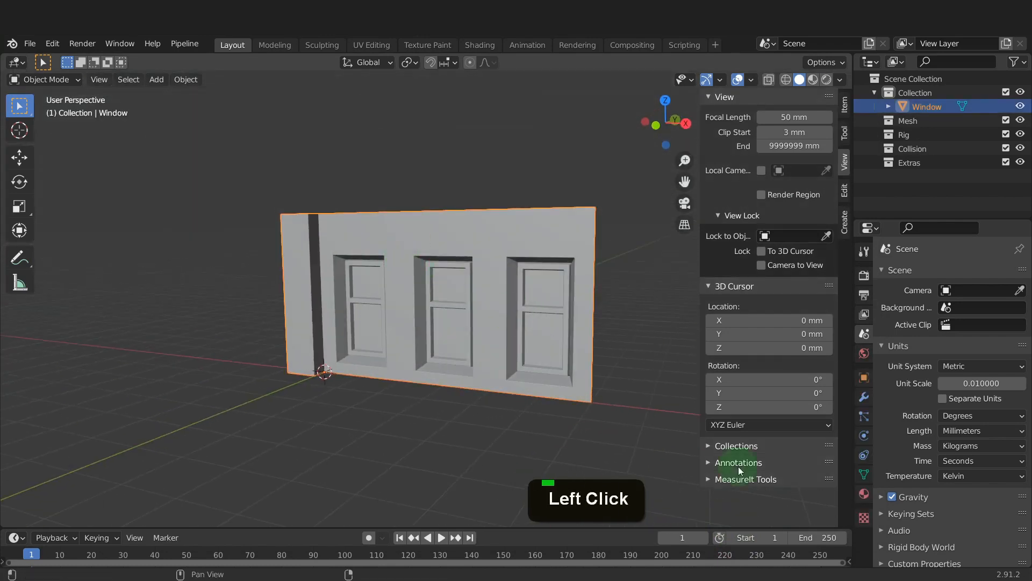
pyautogui.click(864, 493)
pyautogui.click(903, 291)
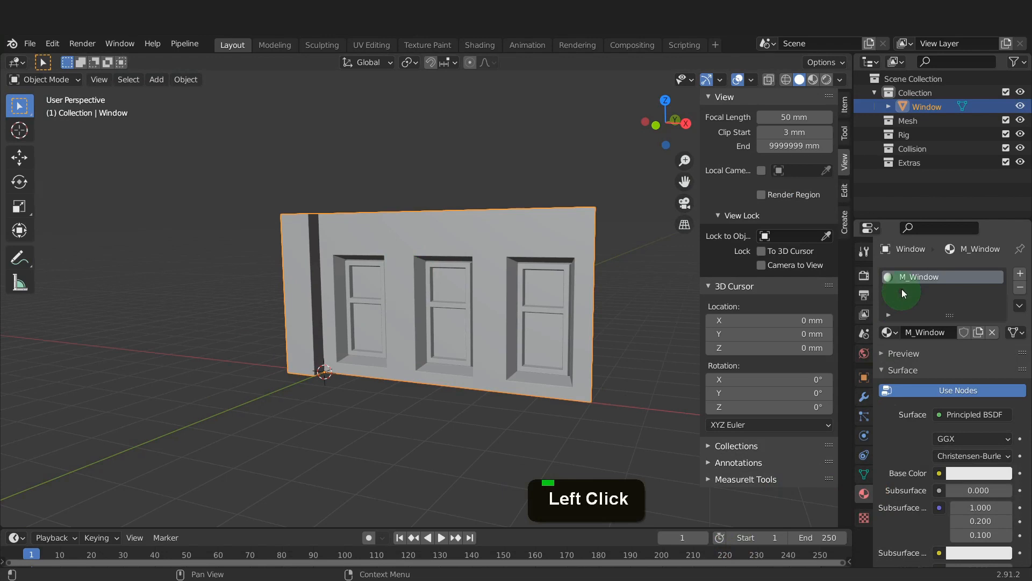
# Switch to the Unreal Project Browser and start a new Games project from the First Person template
pyautogui.click(376, 361)
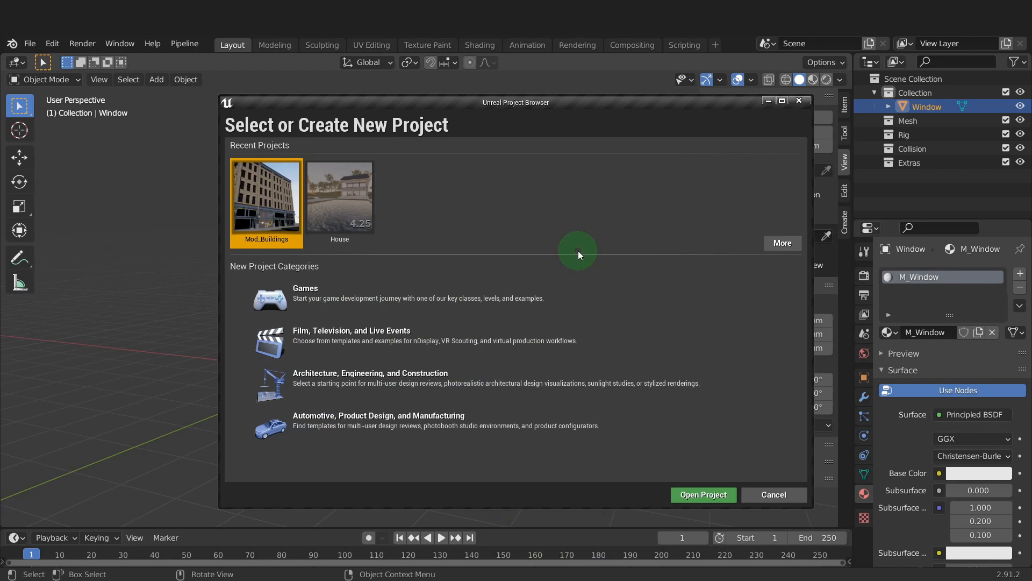
pyautogui.click(327, 296)
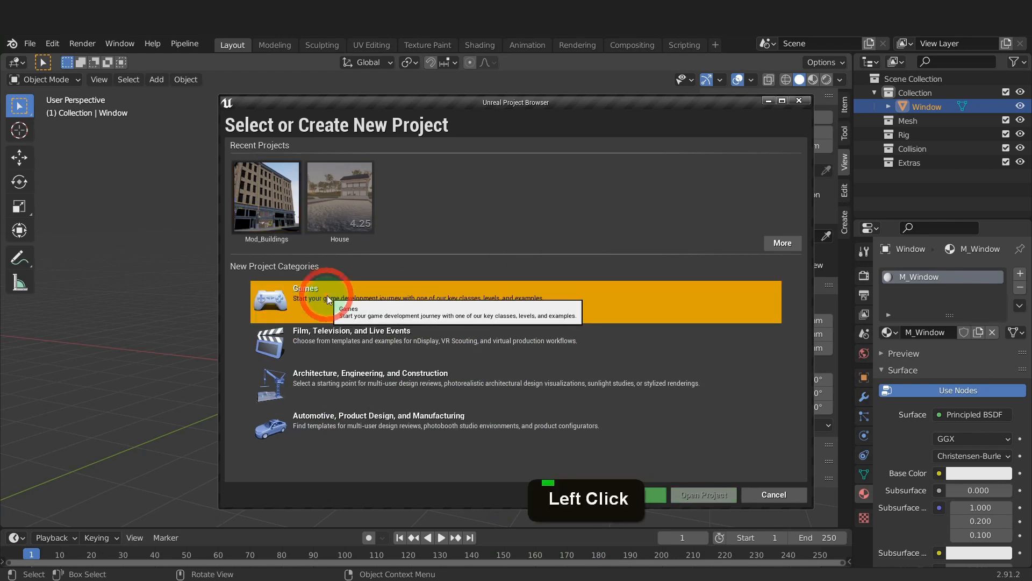
pyautogui.click(660, 494)
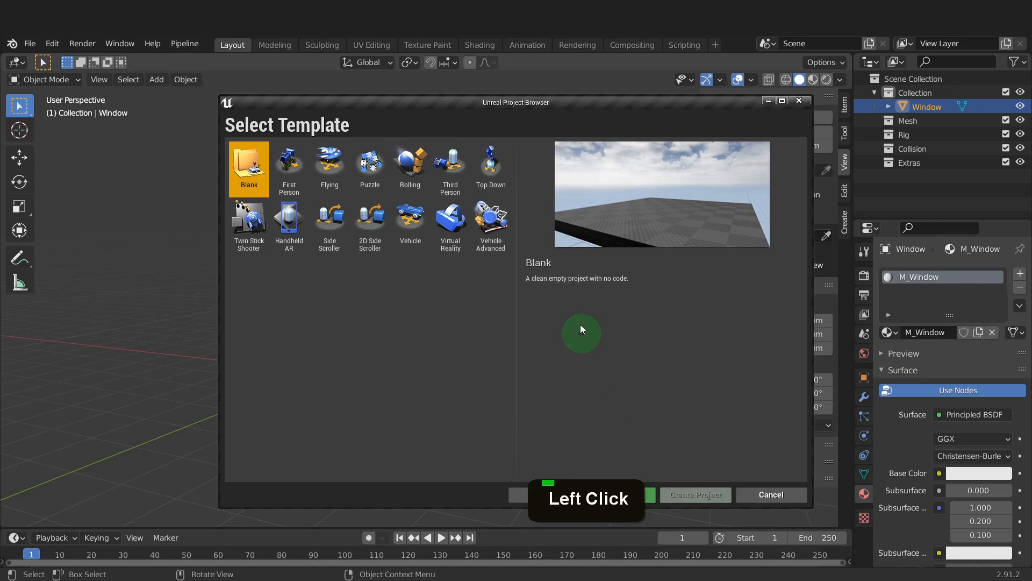
pyautogui.moveTo(452, 102); pyautogui.dragTo(380, 68)
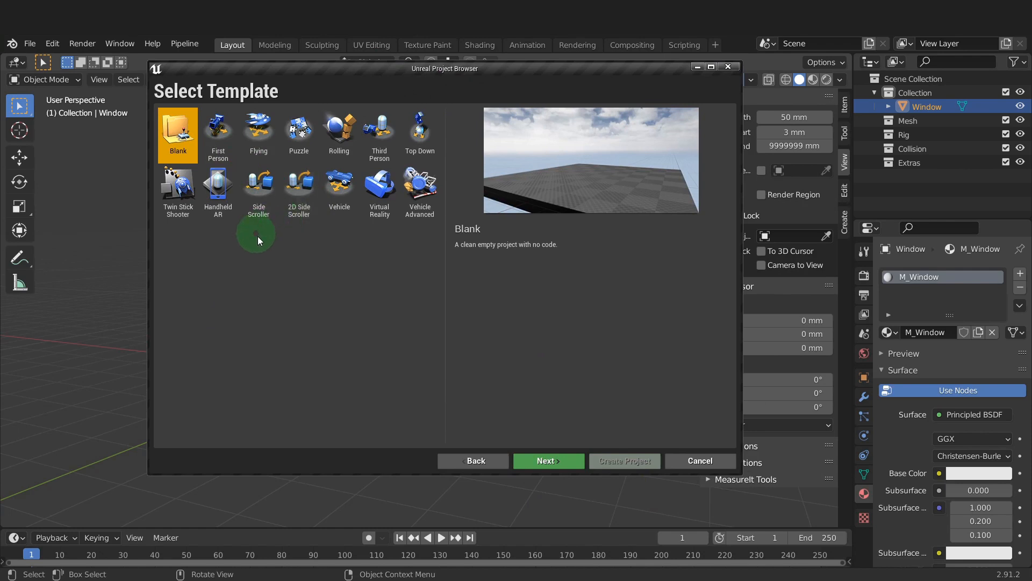
pyautogui.click(225, 135)
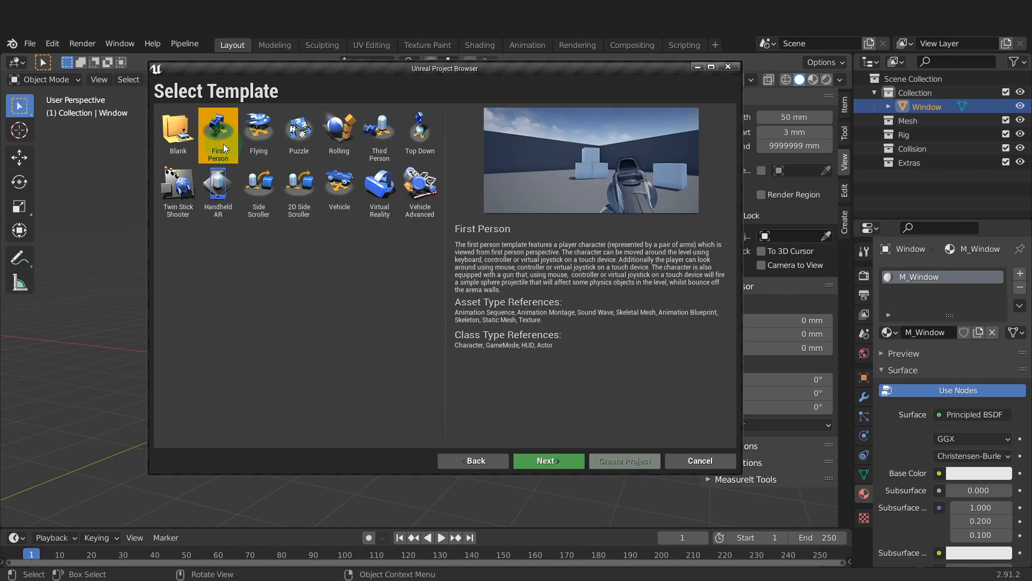
pyautogui.click(549, 459)
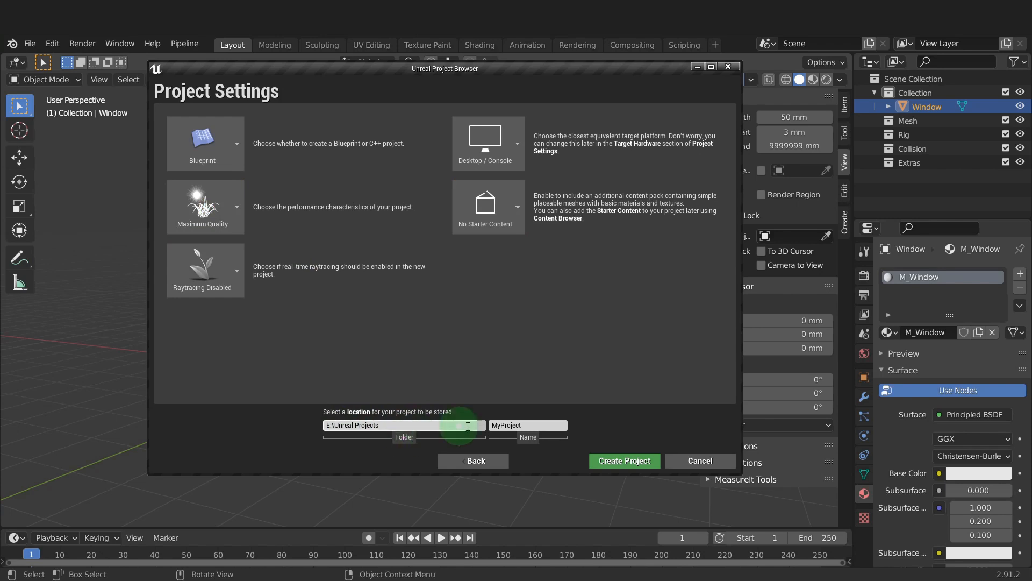
# Name the project SendToUnreal and create it in E:\Unreal Projects
pyautogui.click(532, 425)
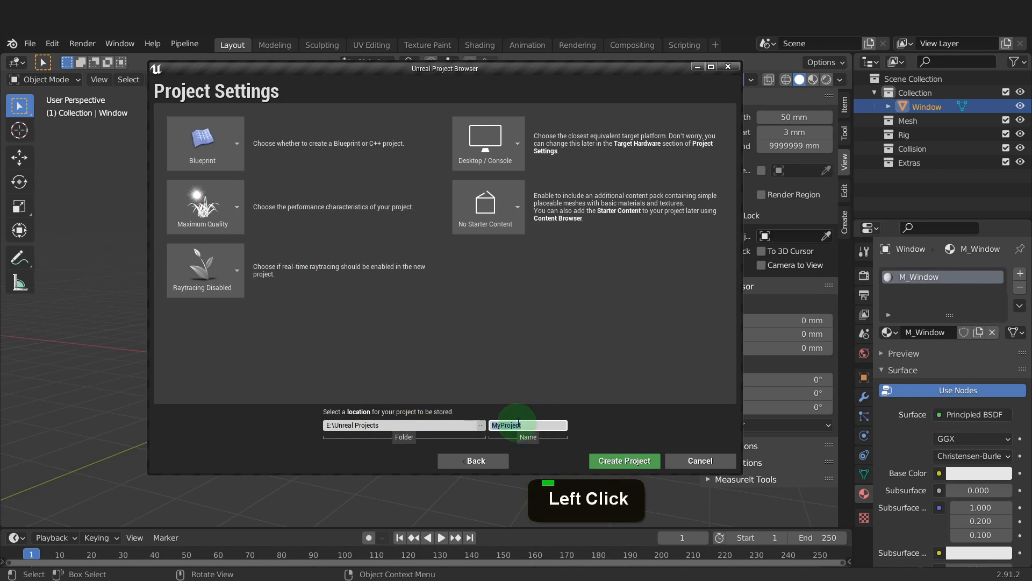
pyautogui.write('Send')
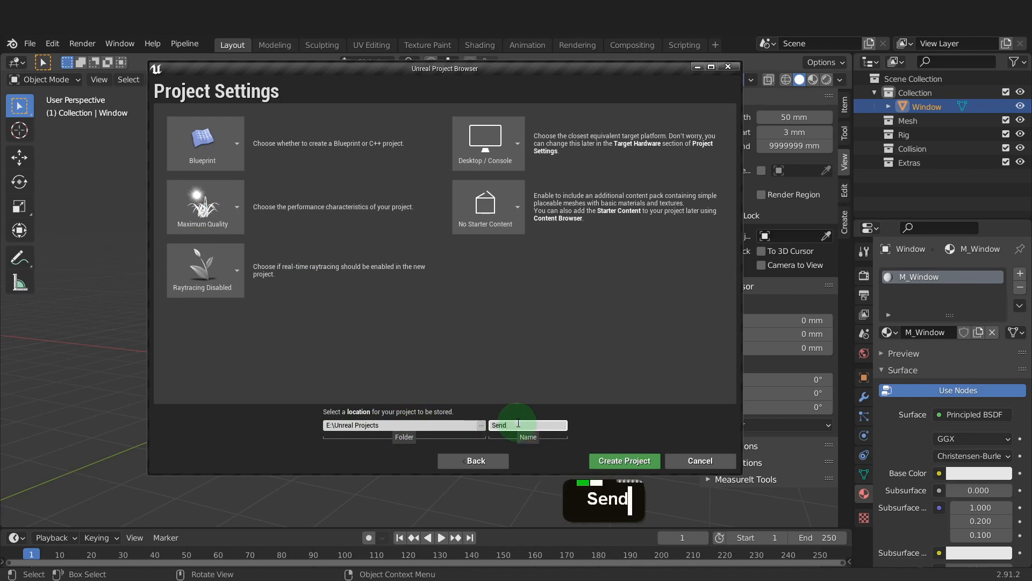
pyautogui.write('ToUnr')
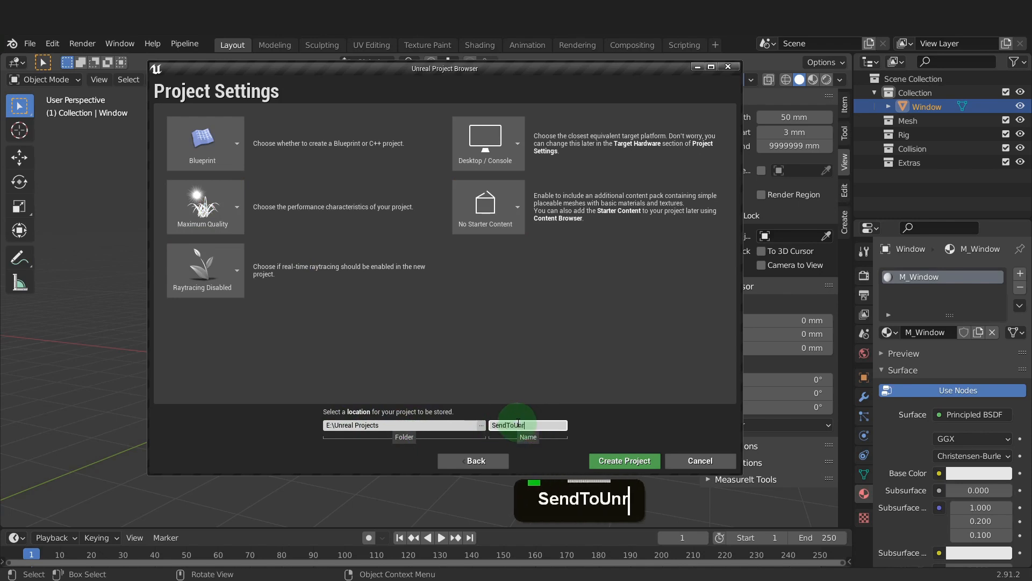
pyautogui.write('eal')
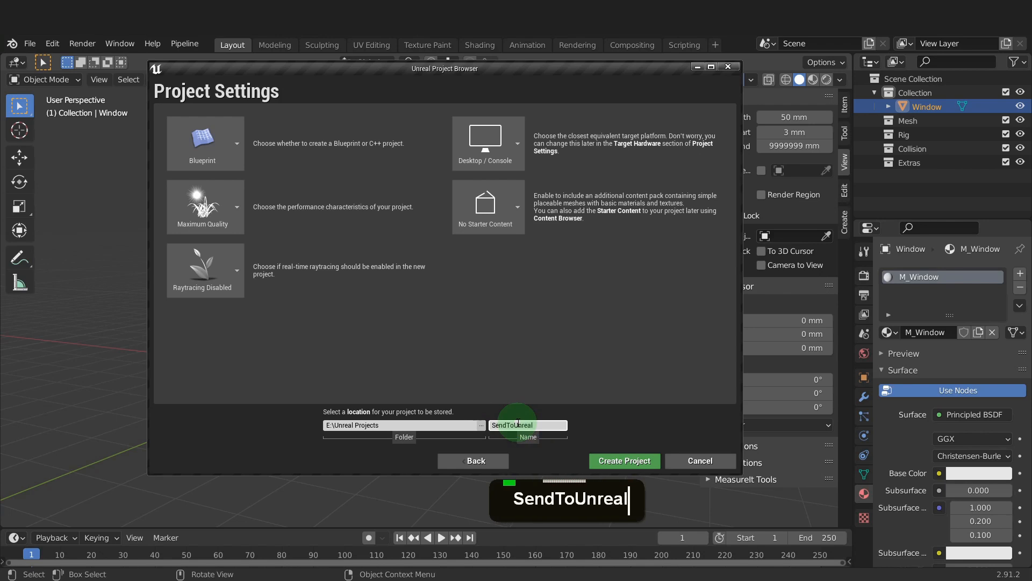
pyautogui.click(616, 464)
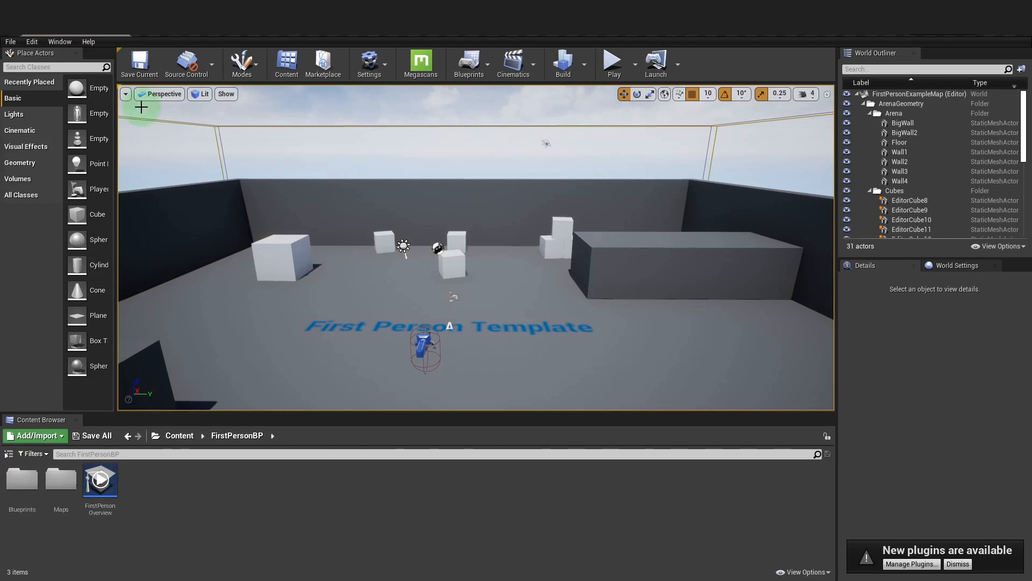
# Search the project's plugins for python and check whether the Python Editor Script Plugin is enabled
pyautogui.click(32, 41)
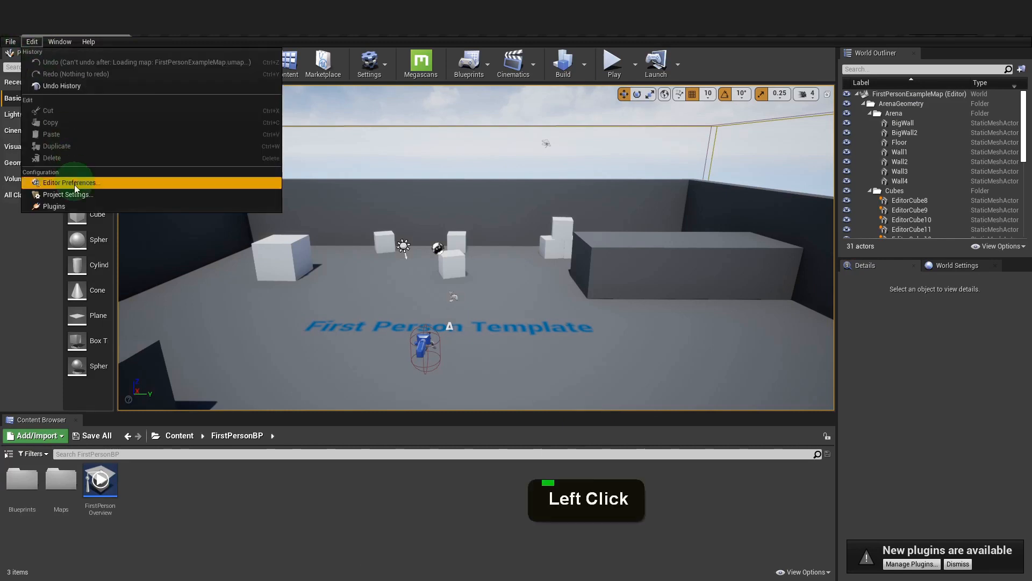
pyautogui.click(64, 206)
pyautogui.click(652, 43)
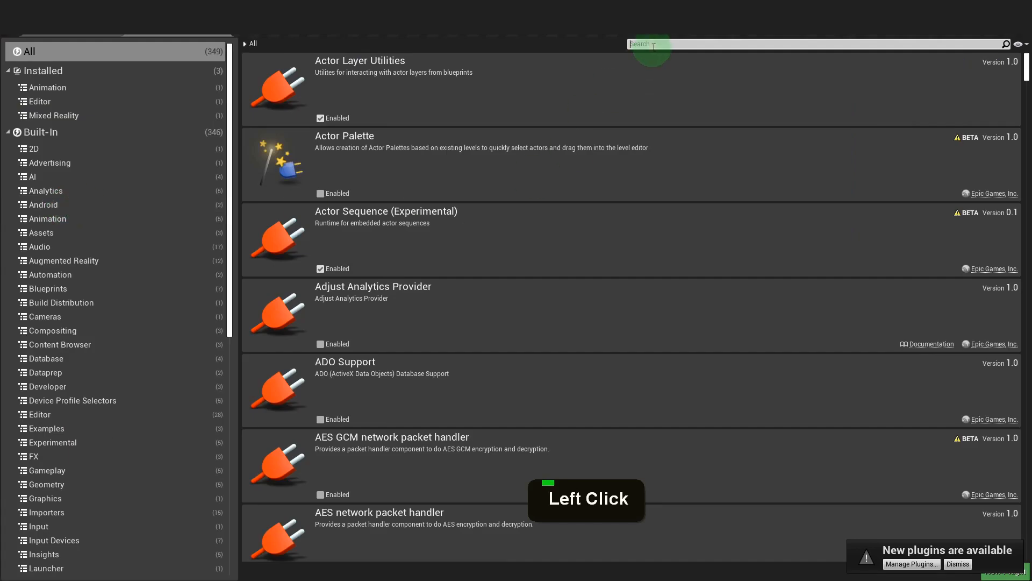
pyautogui.write('python')
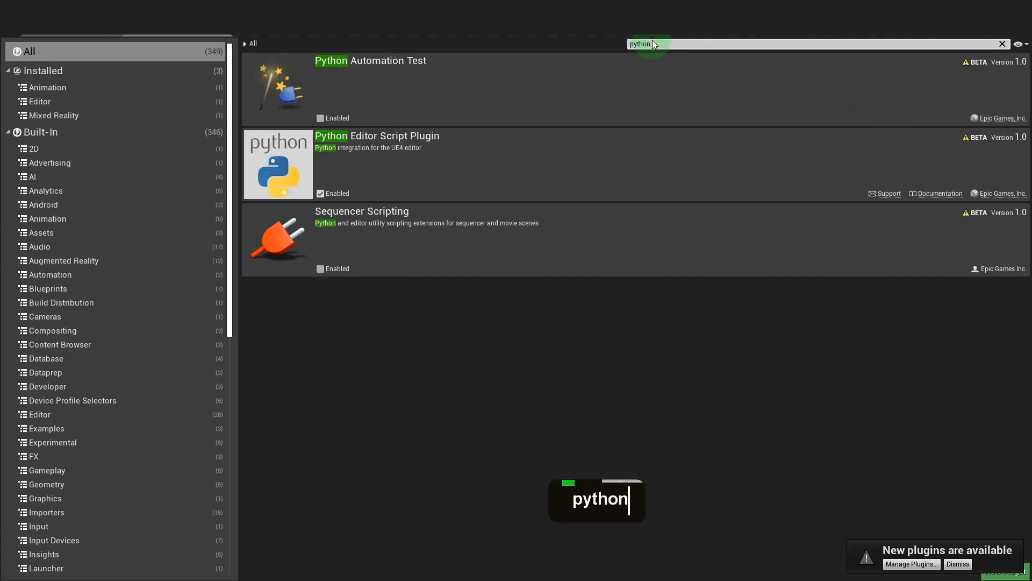
pyautogui.click(360, 144)
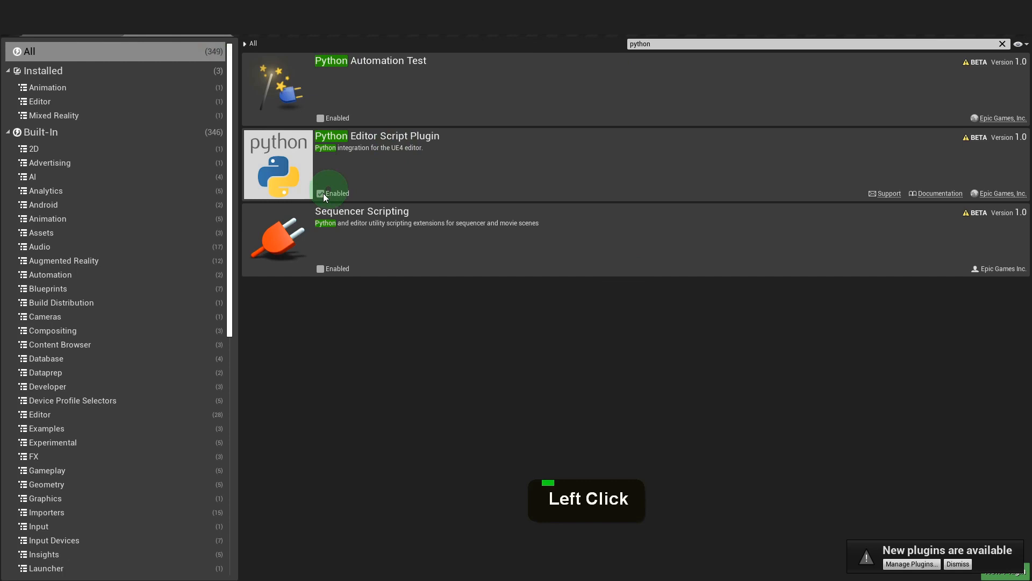
# Search the plugins for editor script, check whether Editor Scripting Utilities is enabled, and close the plugin list
pyautogui.click(661, 44)
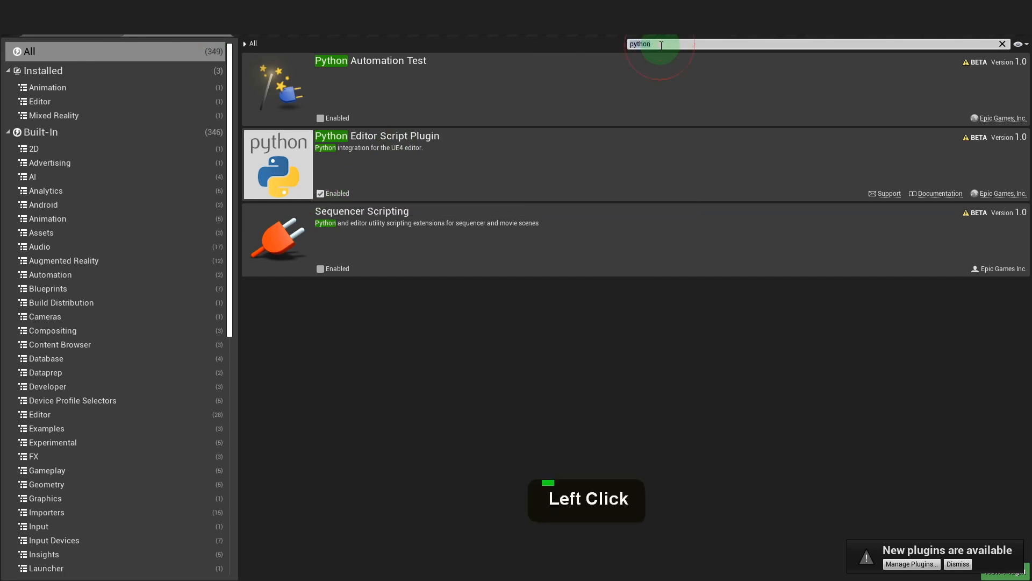
pyautogui.write('edit')
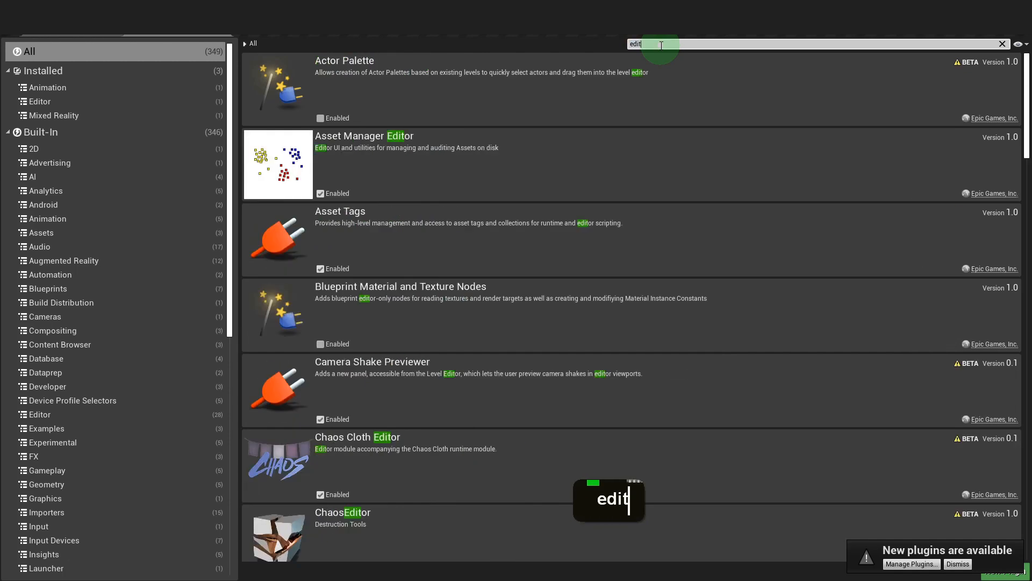
pyautogui.write('or script')
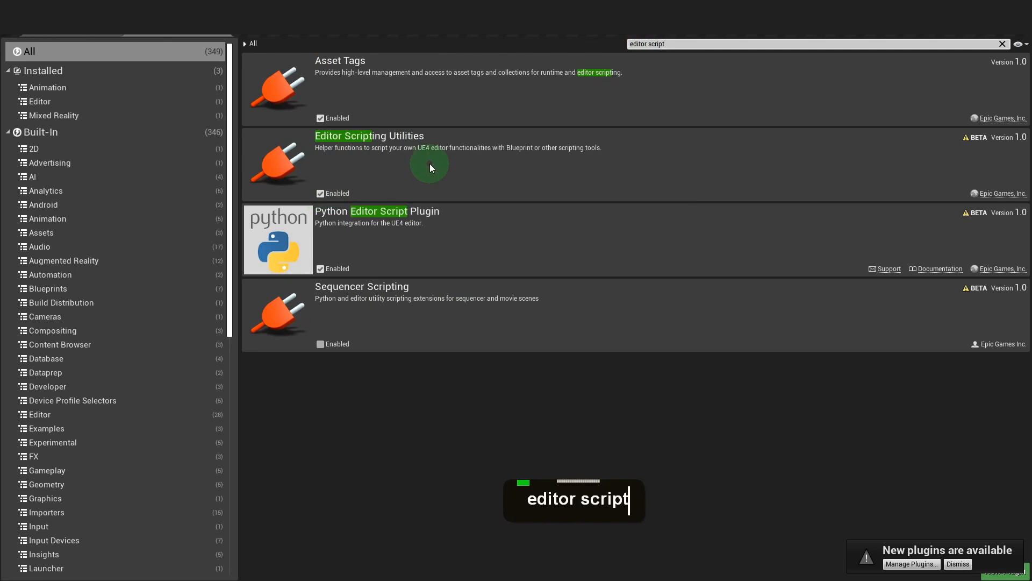
pyautogui.click(224, 36)
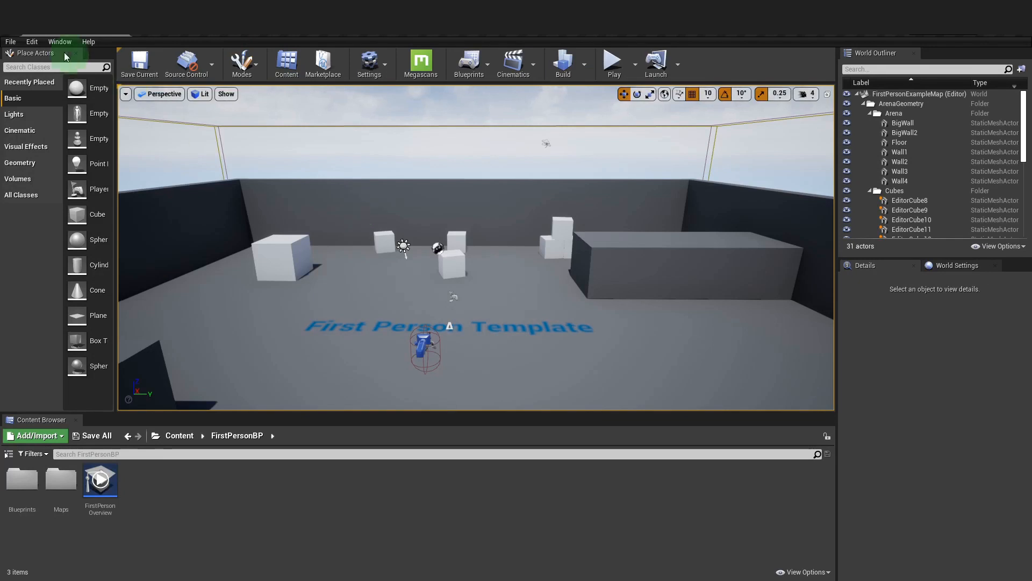
# Find the remote execution option in the project settings, enable Python remote execution, and close the settings
pyautogui.click(32, 41)
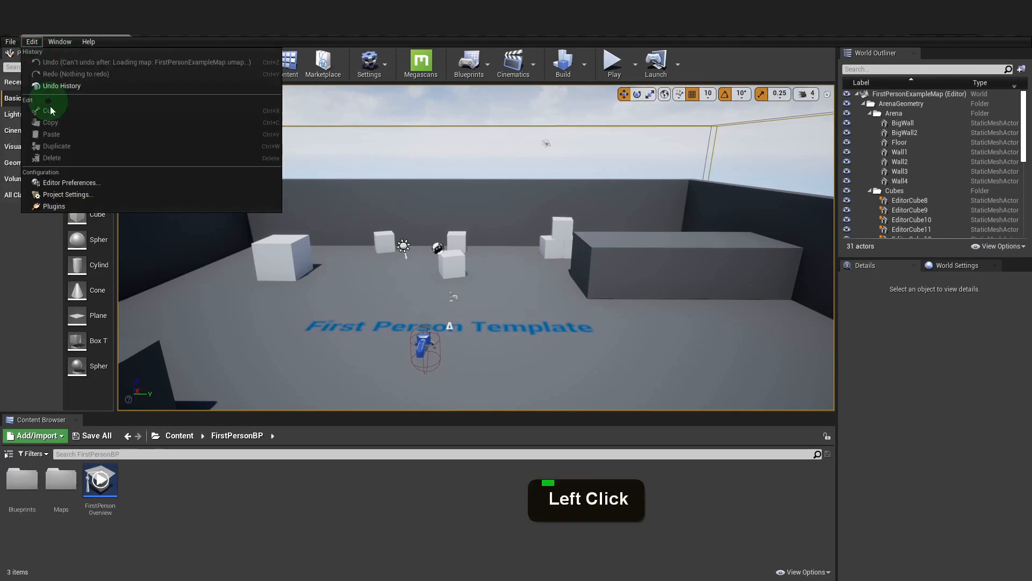
pyautogui.click(63, 194)
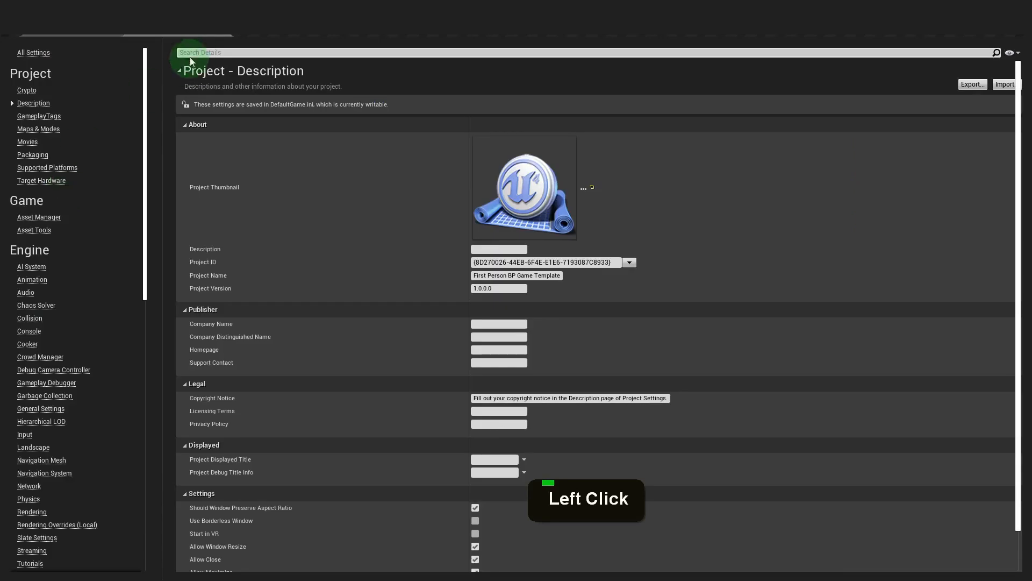
pyautogui.click(197, 53)
pyautogui.write('re')
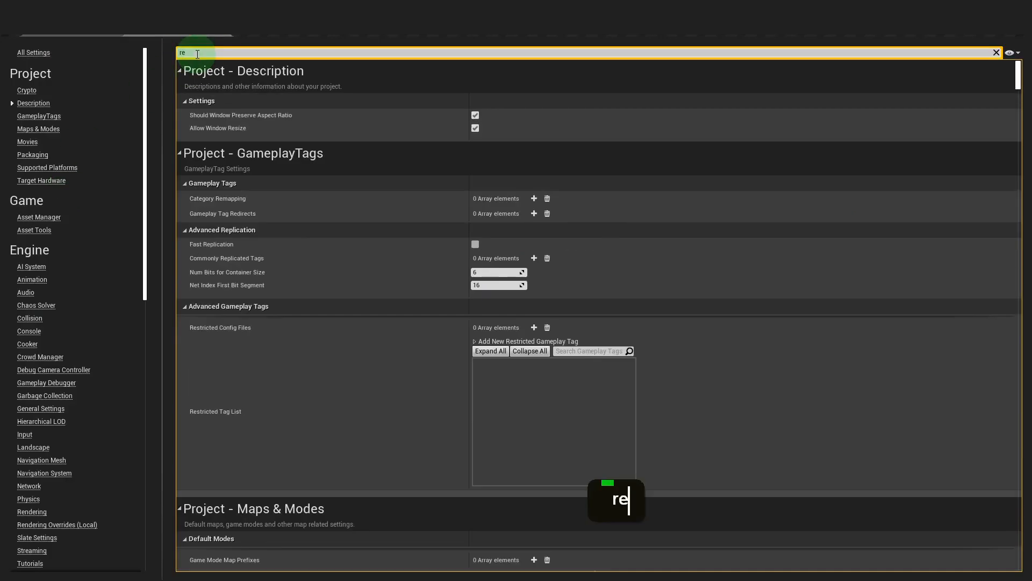
pyautogui.write('mote exe')
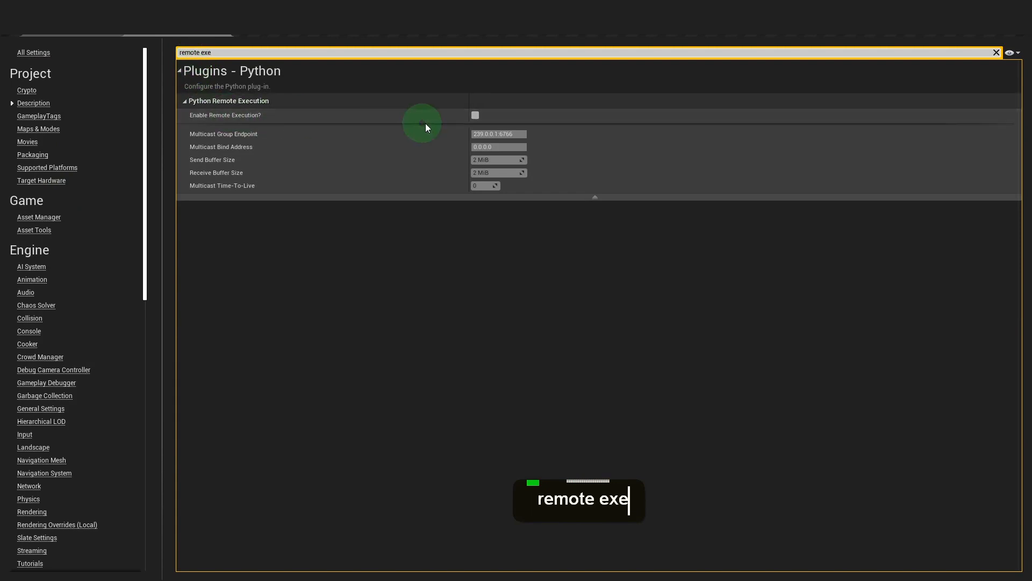
pyautogui.click(476, 116)
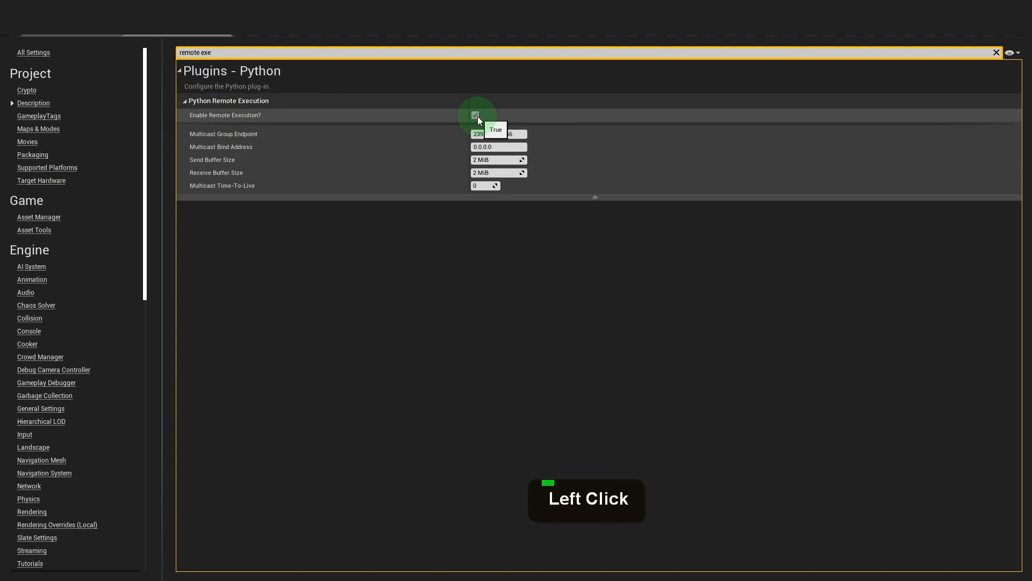
pyautogui.click(225, 36)
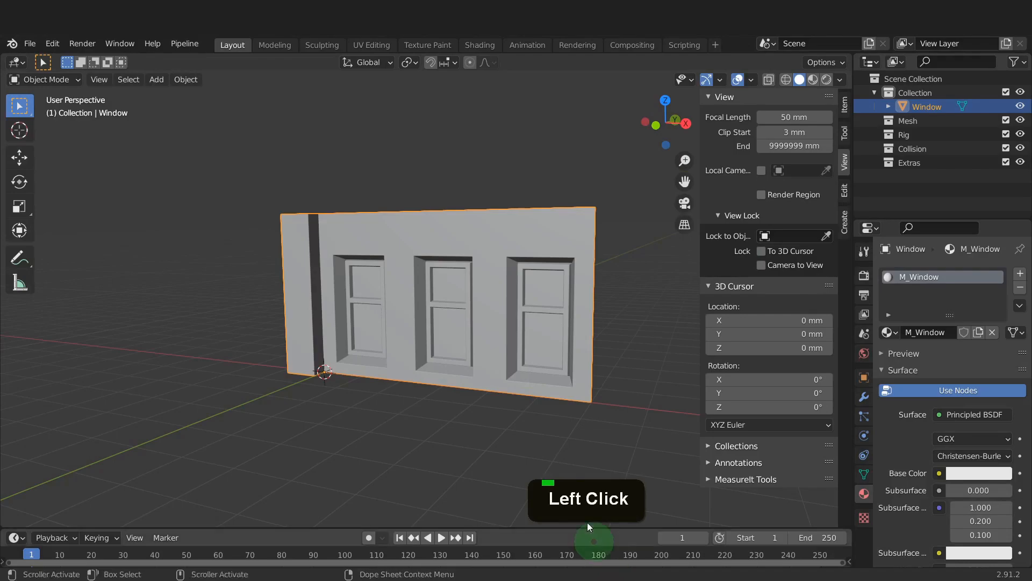
# Switch back to Blender and move the Window object into the Mesh collection
pyautogui.click(522, 376)
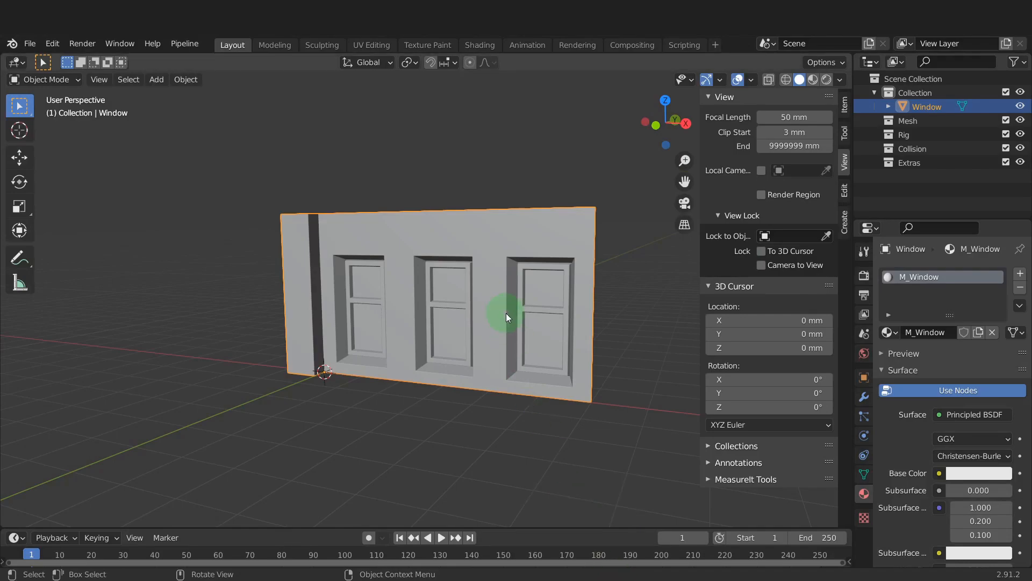
pyautogui.click(488, 259)
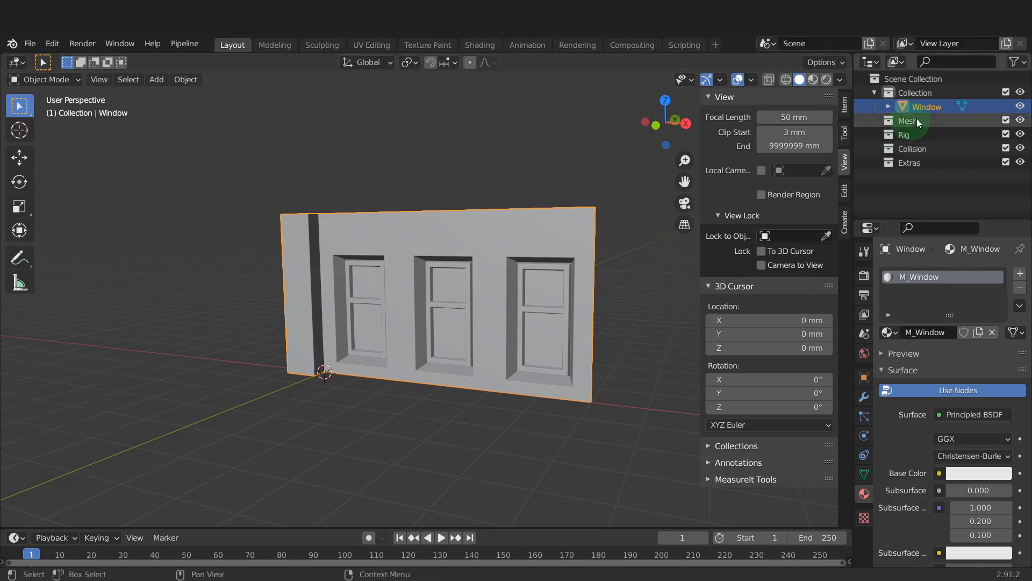
pyautogui.click(930, 106)
pyautogui.moveTo(930, 106); pyautogui.dragTo(913, 123)
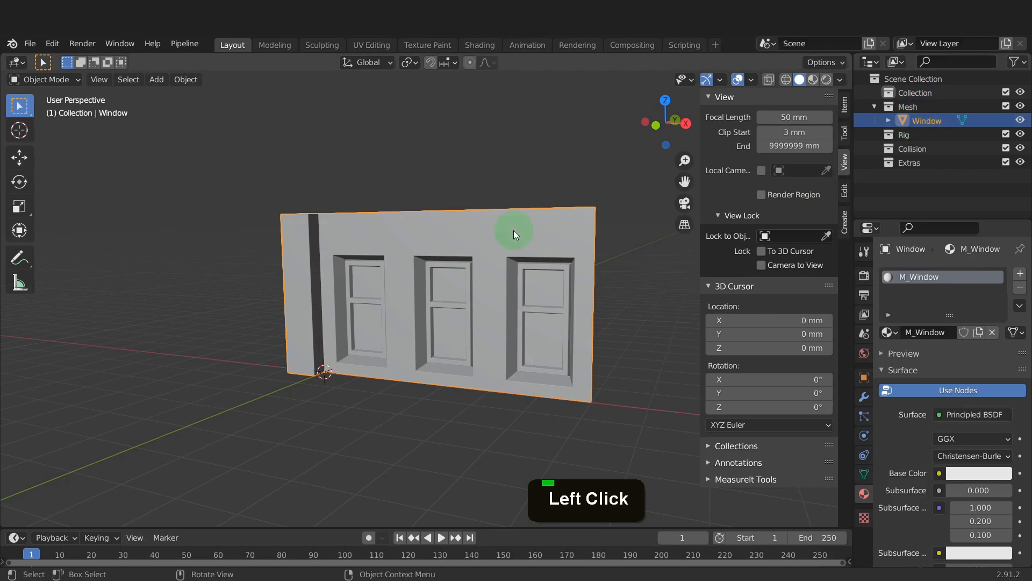
pyautogui.press('m')
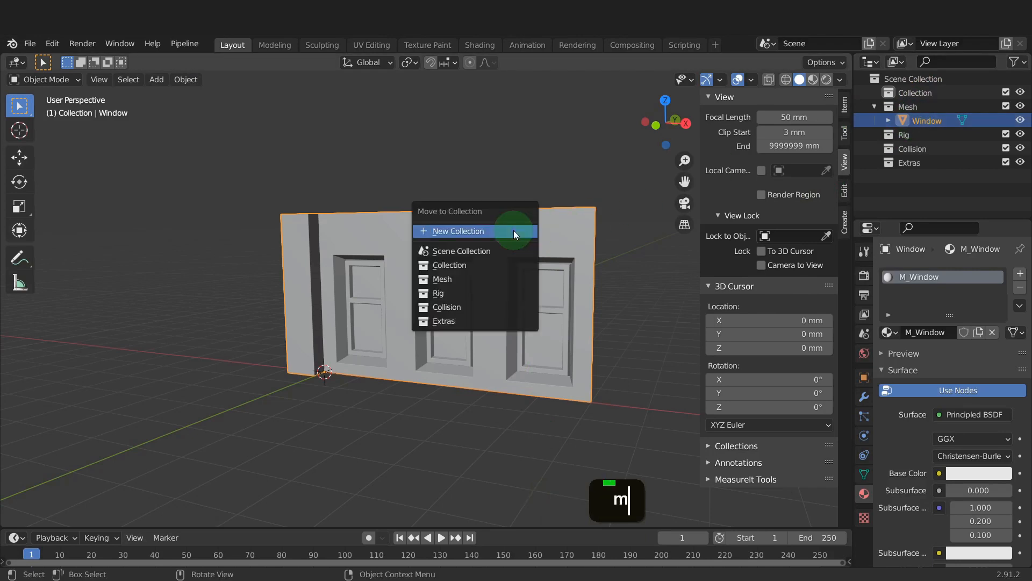
pyautogui.click(457, 280)
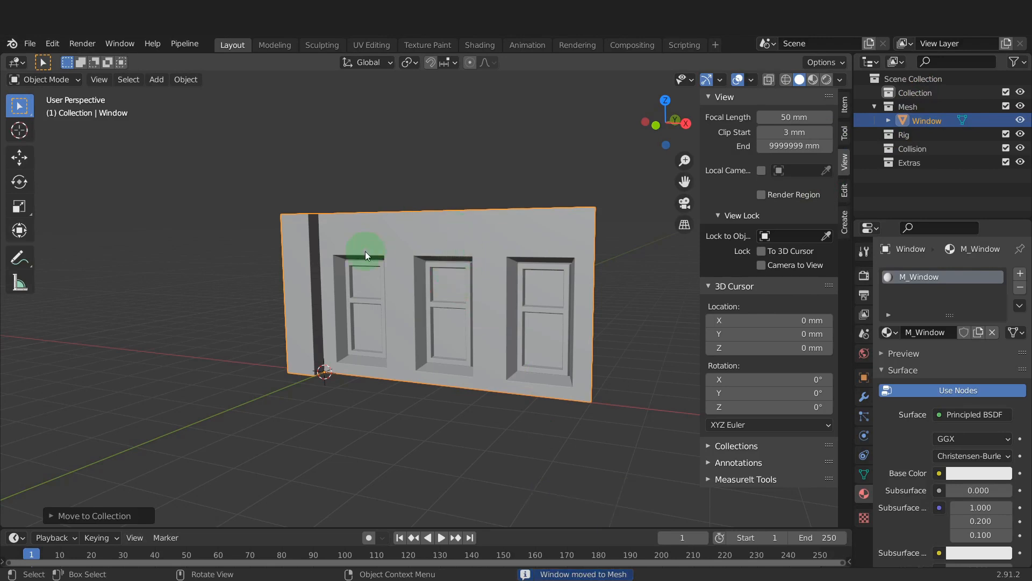
# Export the Window object from the Mesh collection using the Send to Unreal command
pyautogui.click(179, 47)
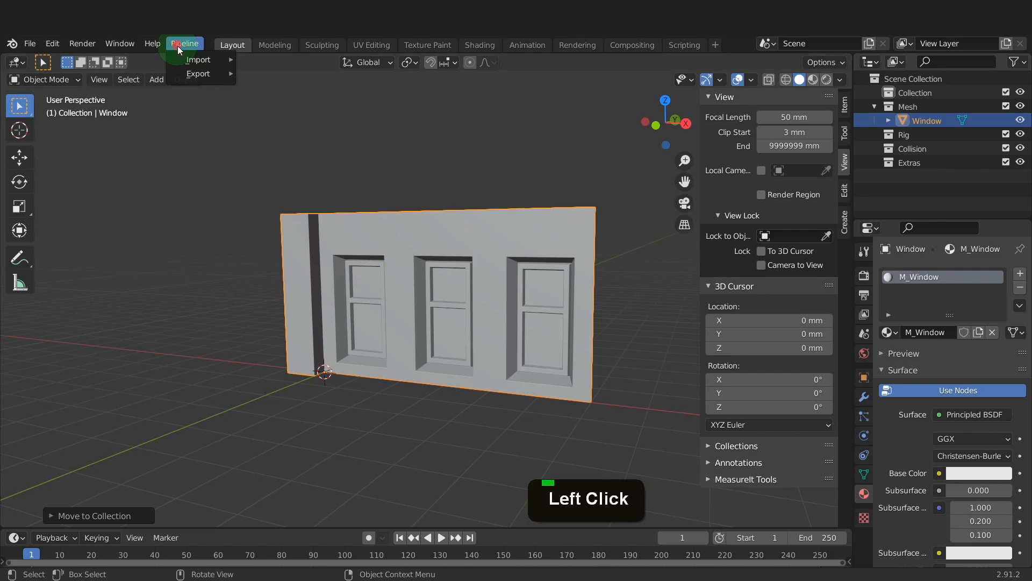
pyautogui.moveTo(214, 73)
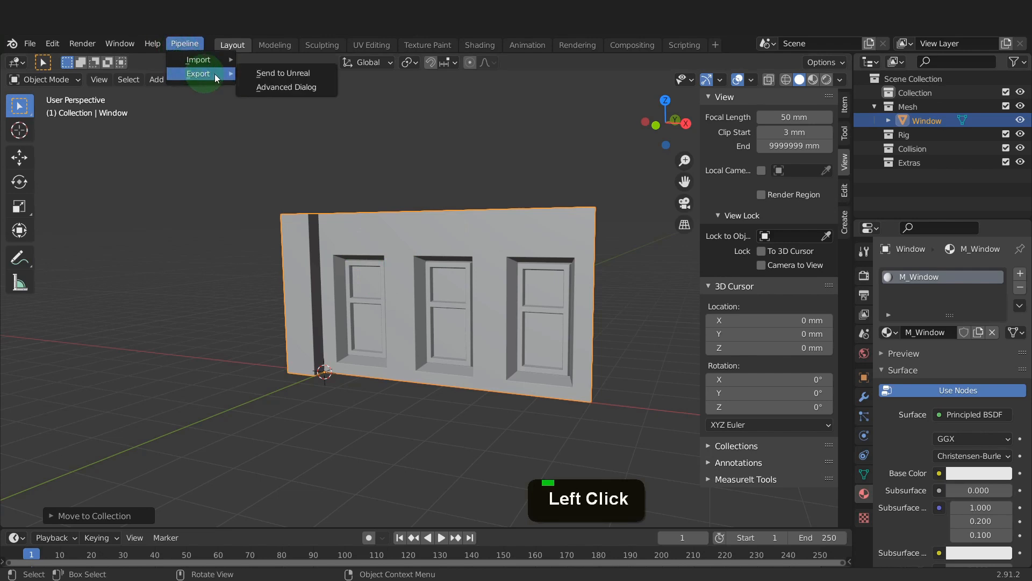
pyautogui.click(279, 73)
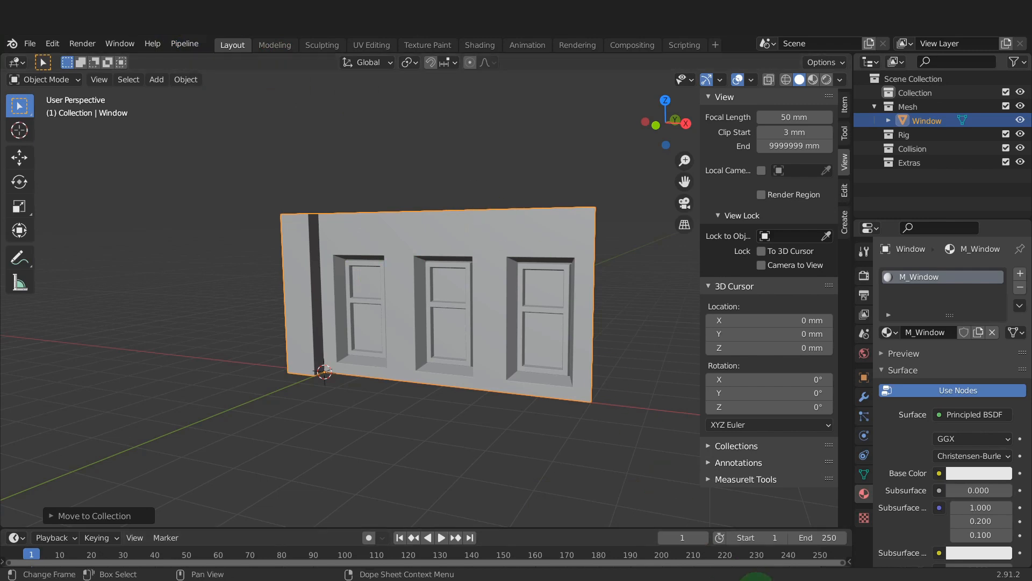
# Switch to Unreal Editor, open the Mesh folder under Content, and inspect the details of the Window mesh and M_Window material
pyautogui.click(756, 578)
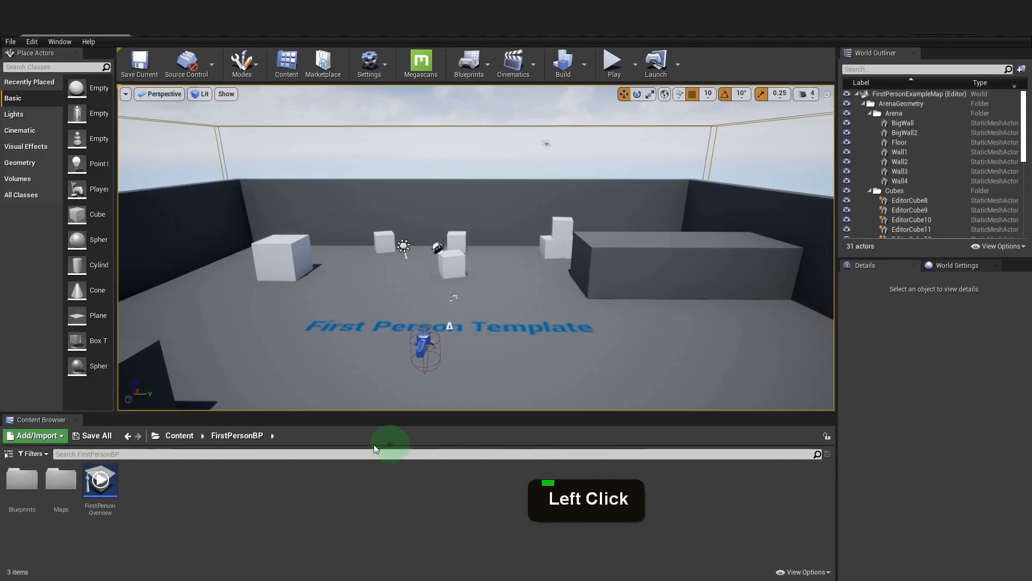
pyautogui.click(178, 436)
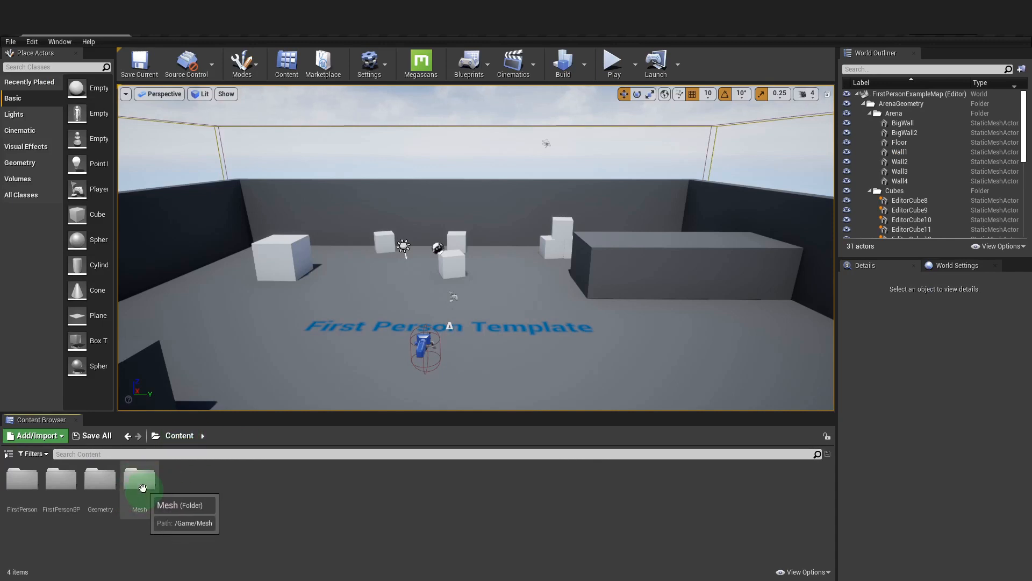
pyautogui.doubleClick(143, 487)
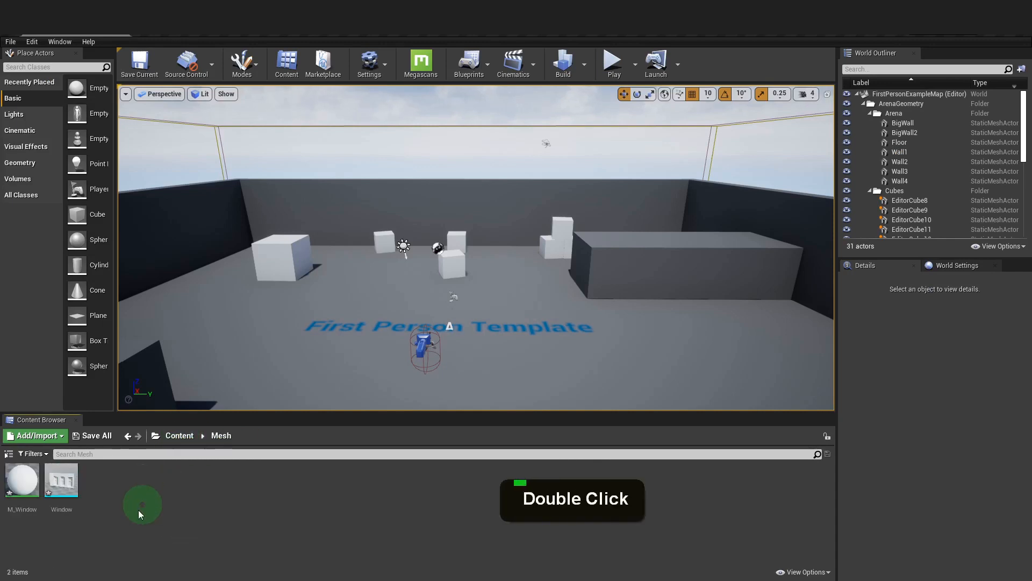
pyautogui.moveTo(62, 480)
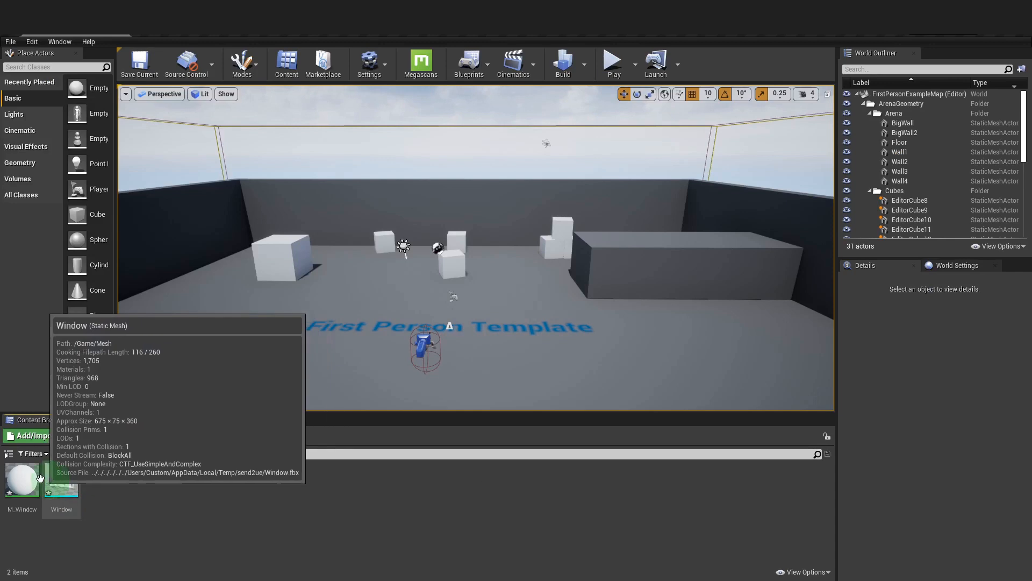
pyautogui.moveTo(18, 487)
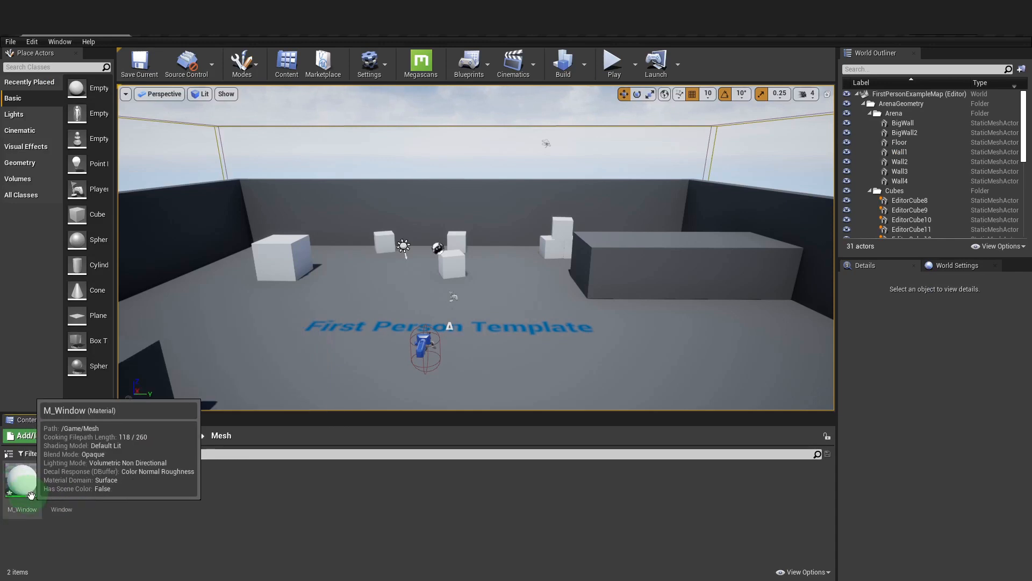
# Place the Window static mesh in the level at about X -140, Y -350, Z 170 and examine its windowed face up close
pyautogui.moveTo(60, 482); pyautogui.dragTo(368, 346)
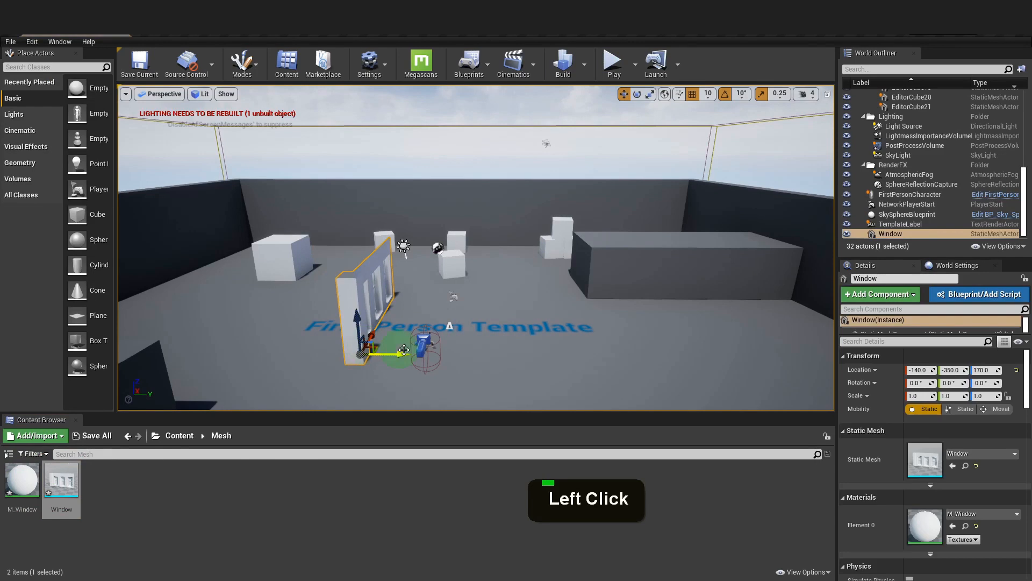
pyautogui.moveTo(465, 331); pyautogui.dragTo(328, 333, button='right')
pyautogui.press('w')
pyautogui.press('d')
pyautogui.press('w')
pyautogui.press('w')
pyautogui.press('d')
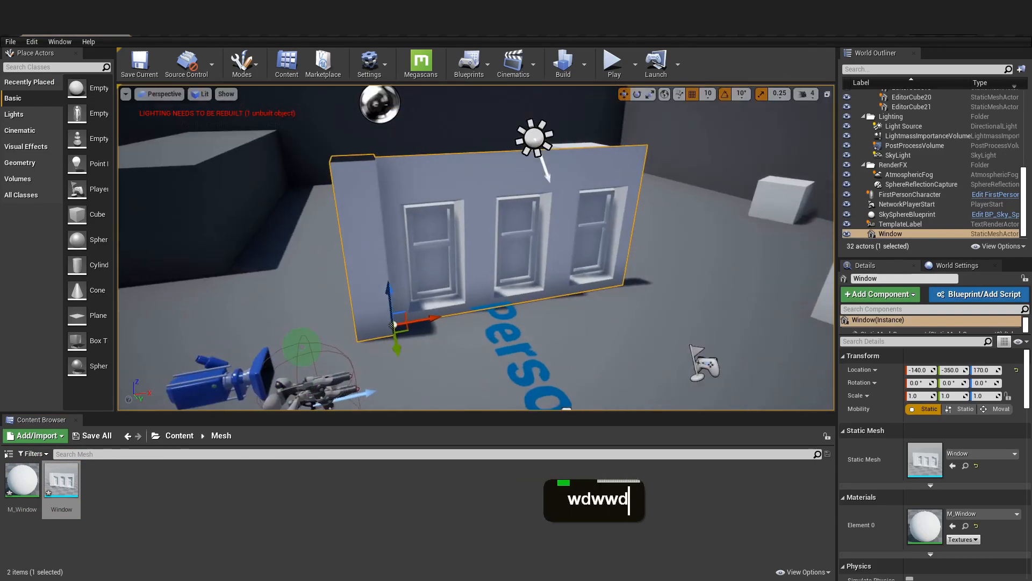